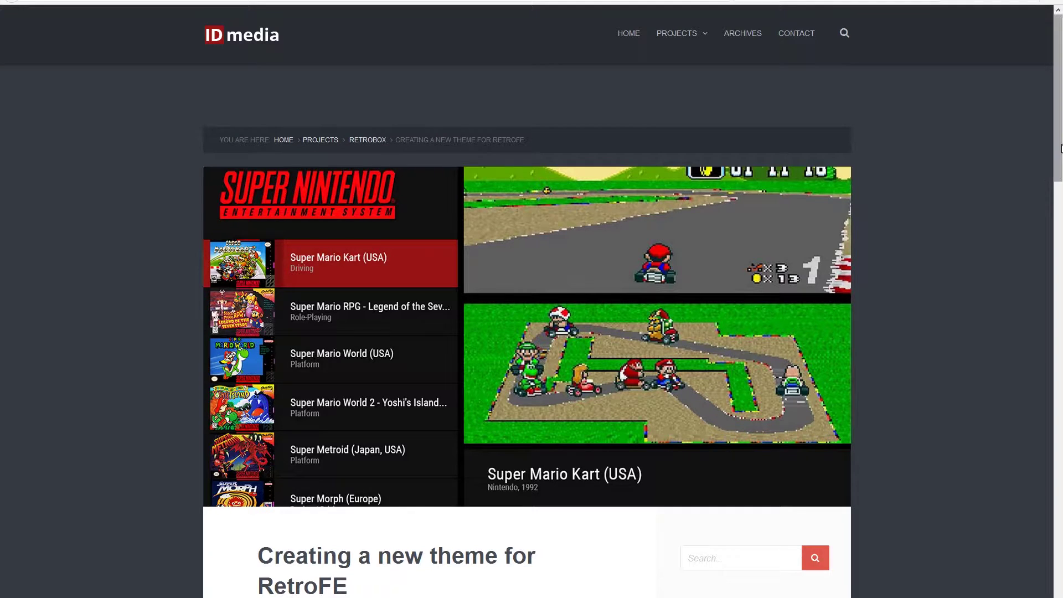
Look through the screenshots in the RetroFE theme article and read the LaunchBox Big Box page
drag(1061, 148, 1056, 363)
click(344, 388)
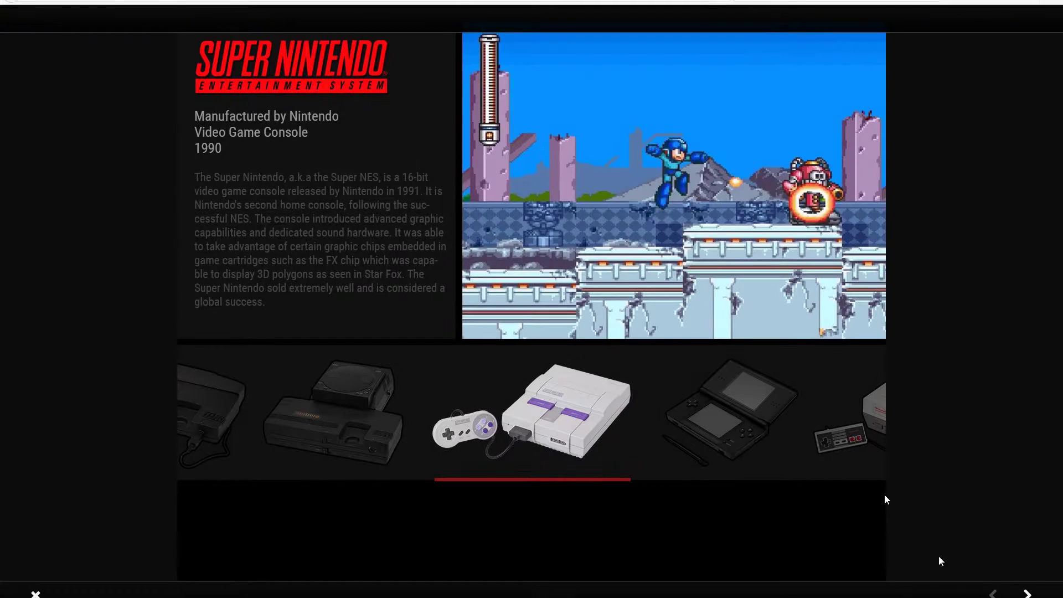
click(1027, 594)
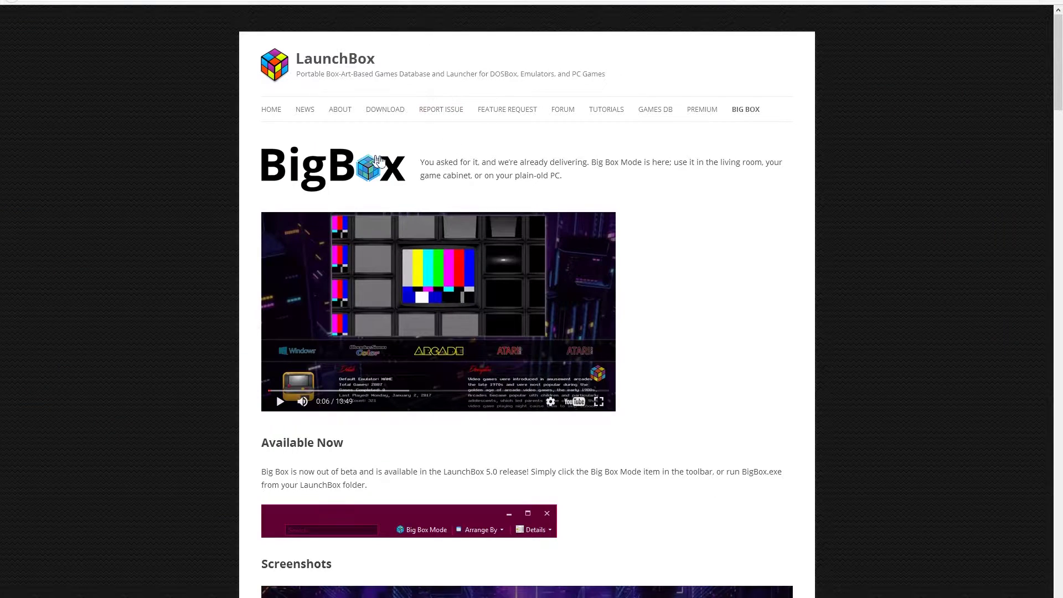
scroll(600, 182, down, 3)
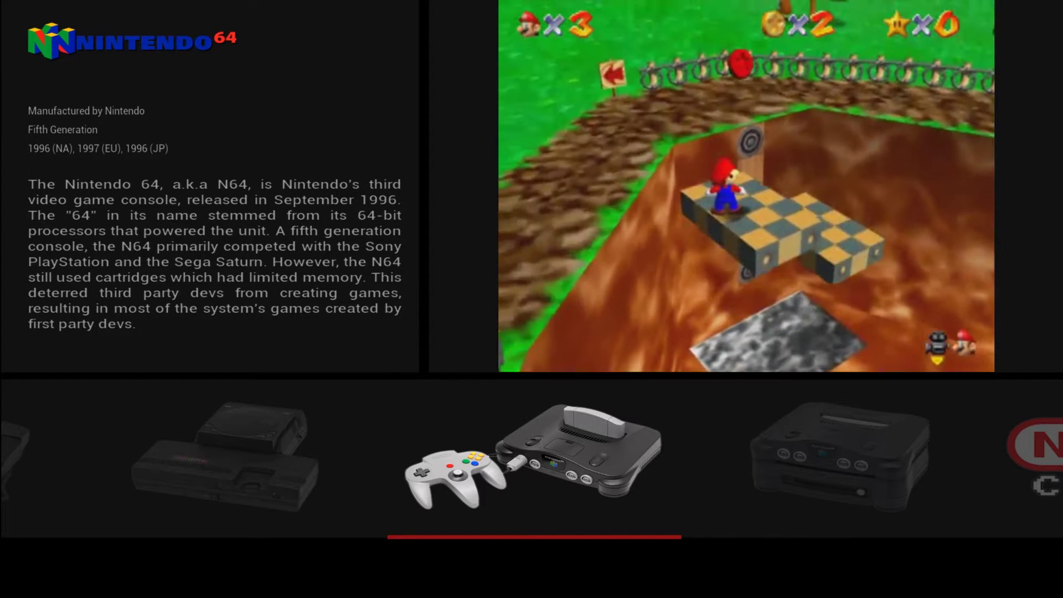
Browse the RetroFE console carousel from Nintendo 64 past the Family Computer Disk System
key(Right)
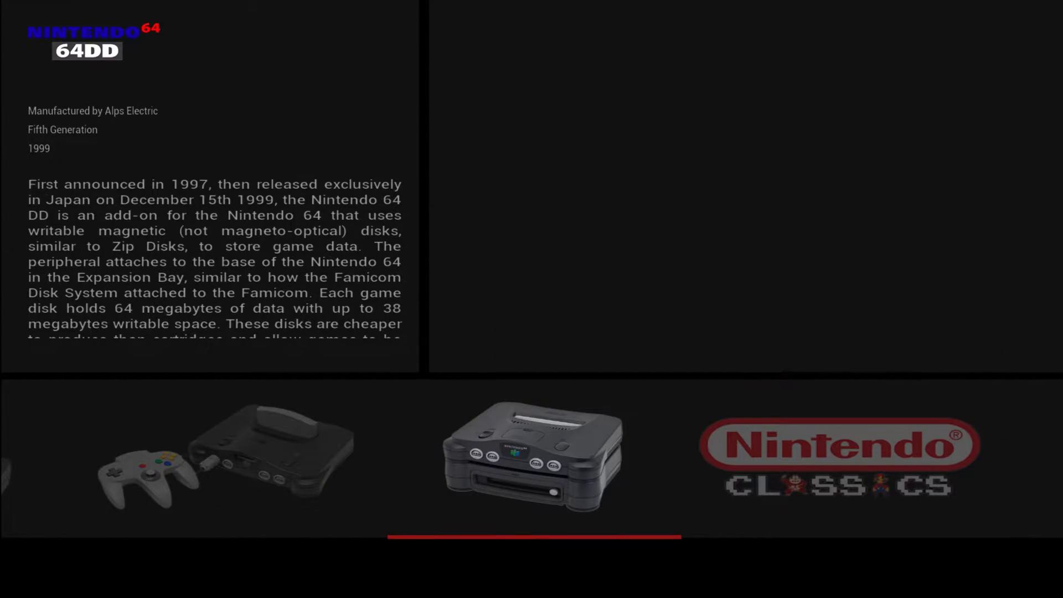
key(Right)
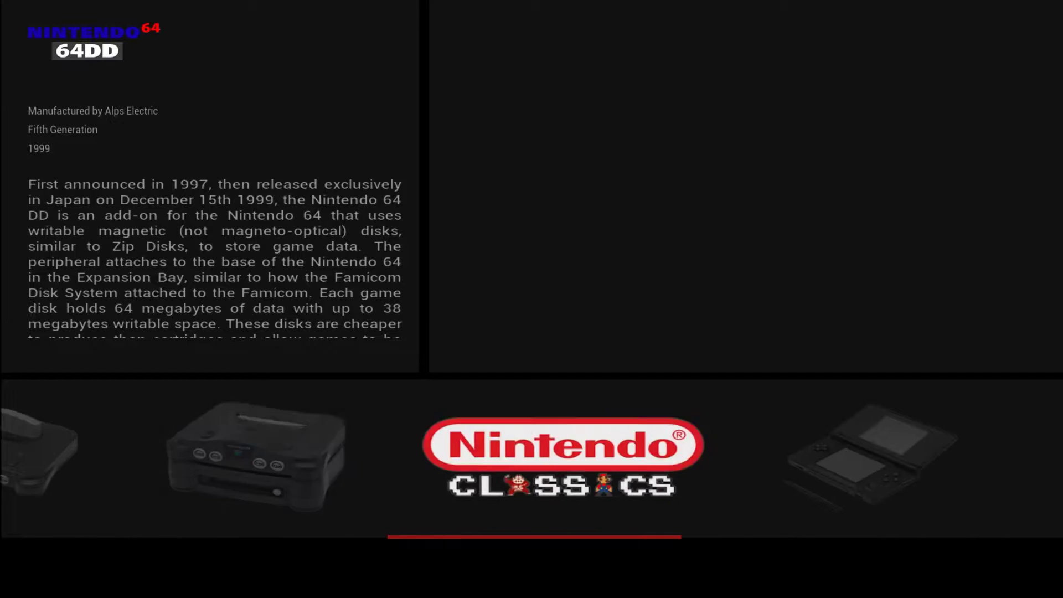
key(Right)
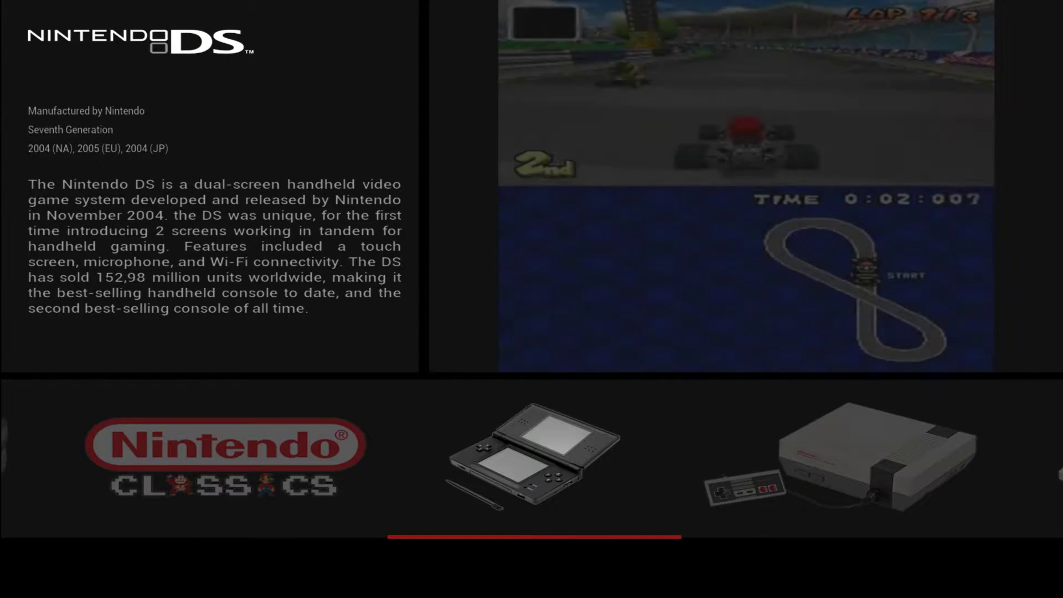
key(Right)
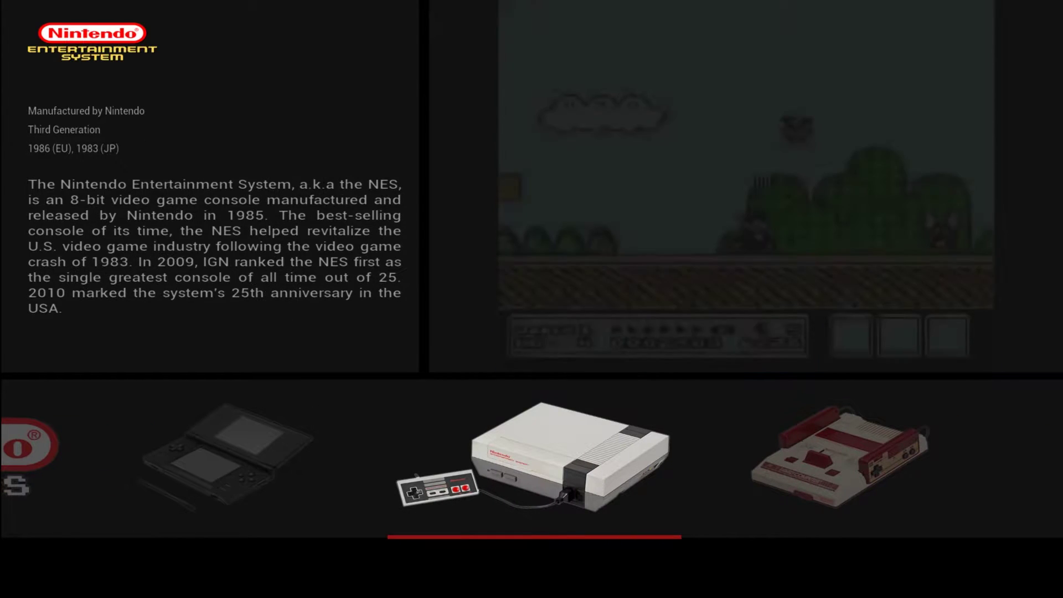
key(Right)
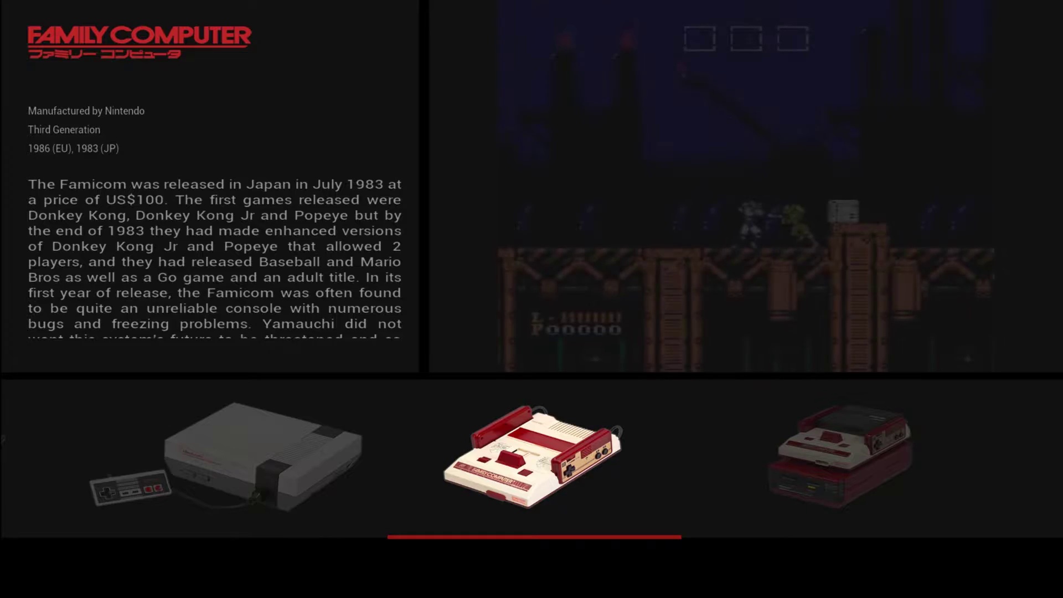
key(Right)
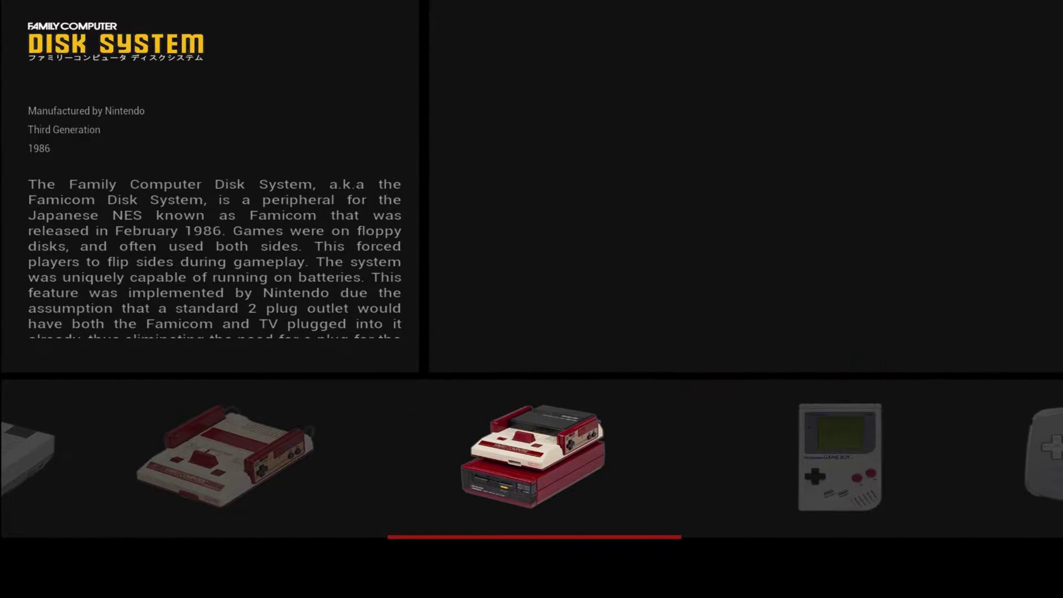
key(Right)
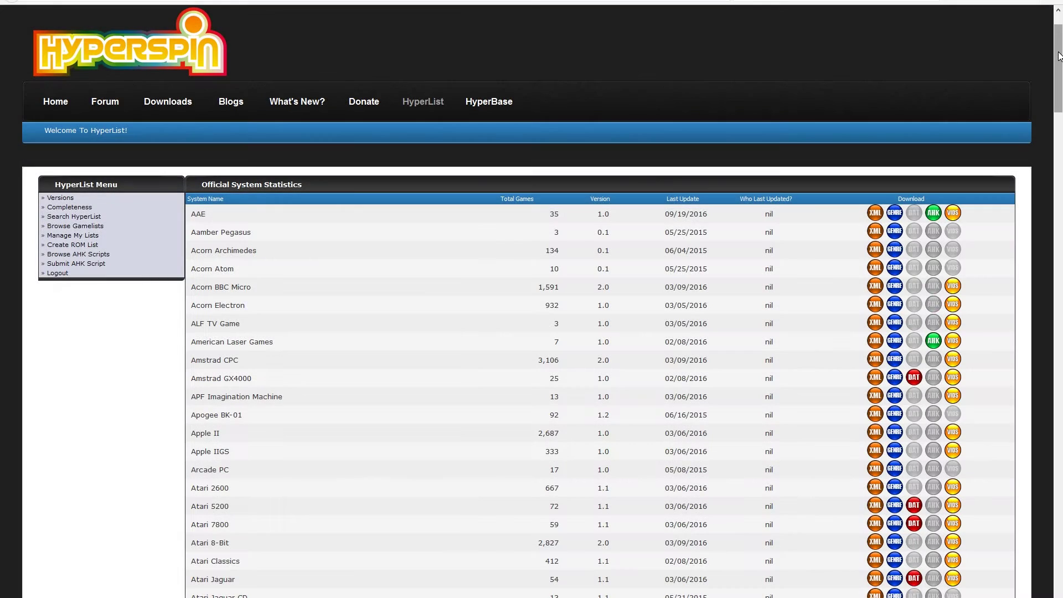
Review the HyperList system list, then open meta/hyperlist in the RetroFE folder and look through its XML files
drag(1059, 55, 1049, 139)
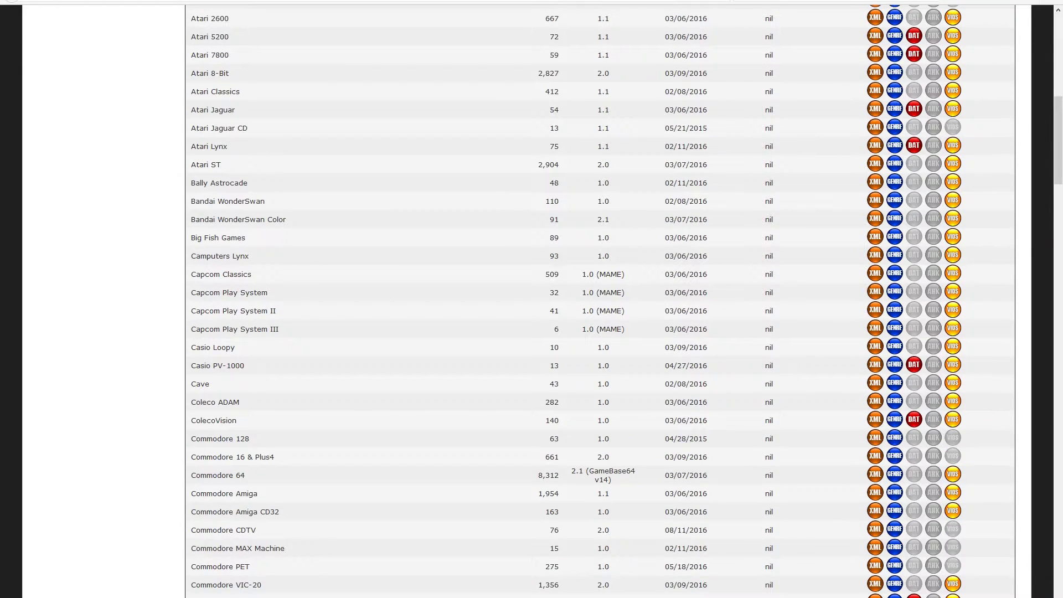
drag(790, 227, 569, 224)
click(529, 383)
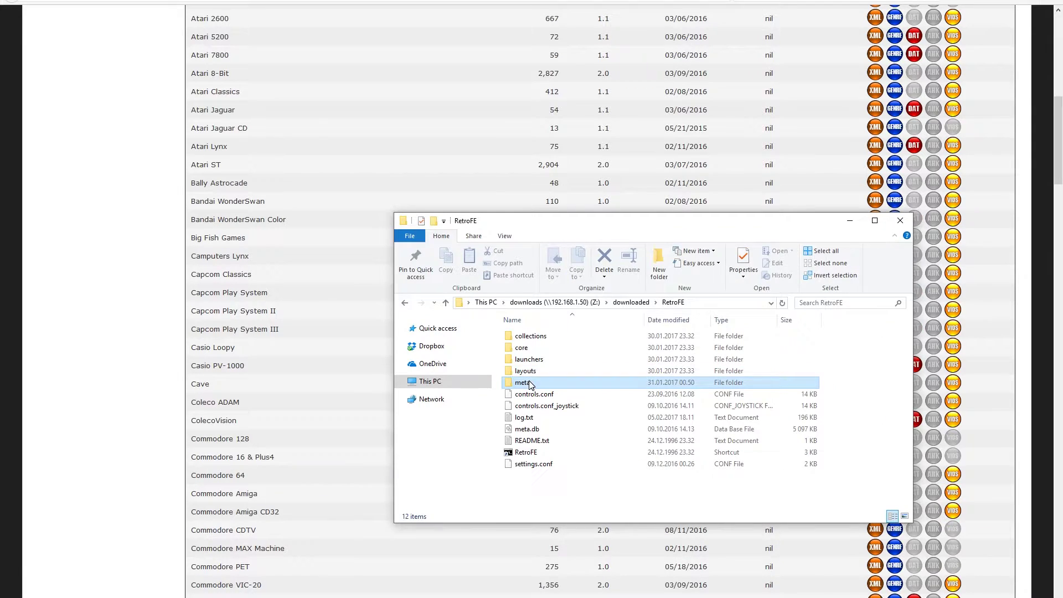
key(Return)
double_click(523, 336)
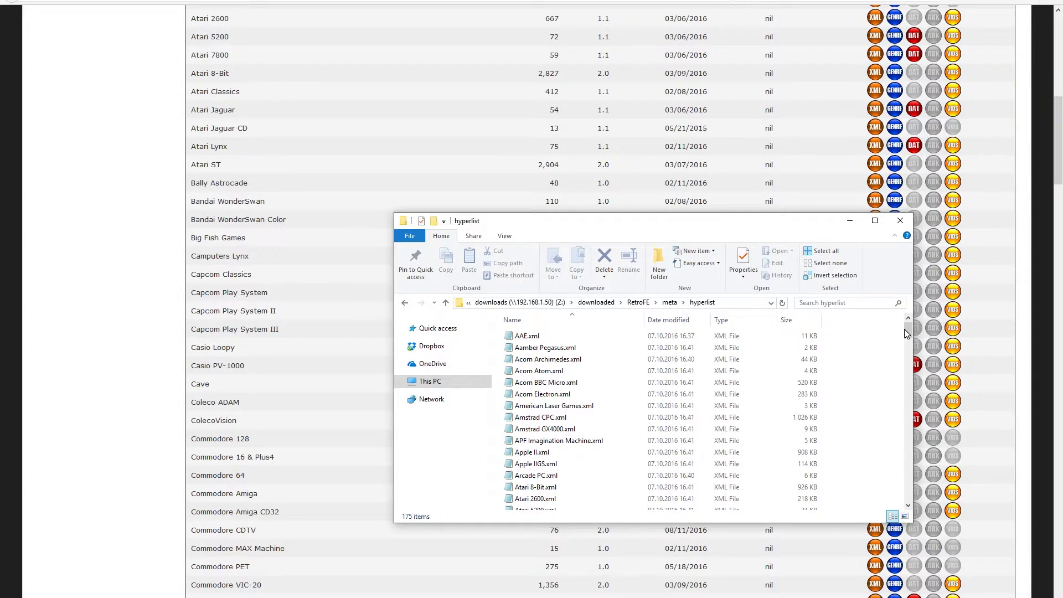
drag(907, 334, 909, 505)
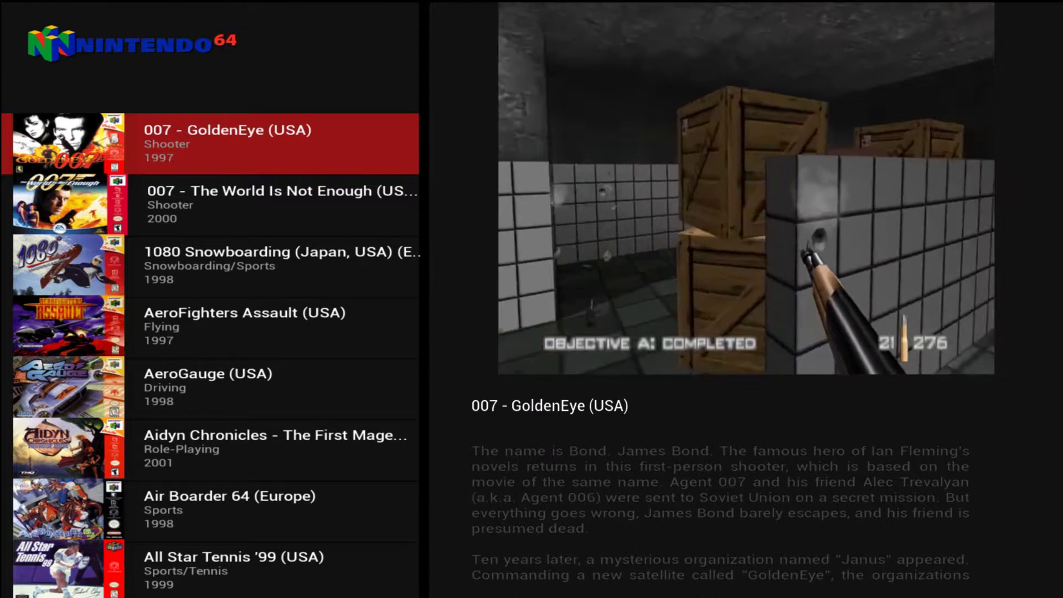
Browse the Nintendo 64 game list from 007 - GoldenEye to All Star Tennis '99
click(281, 205)
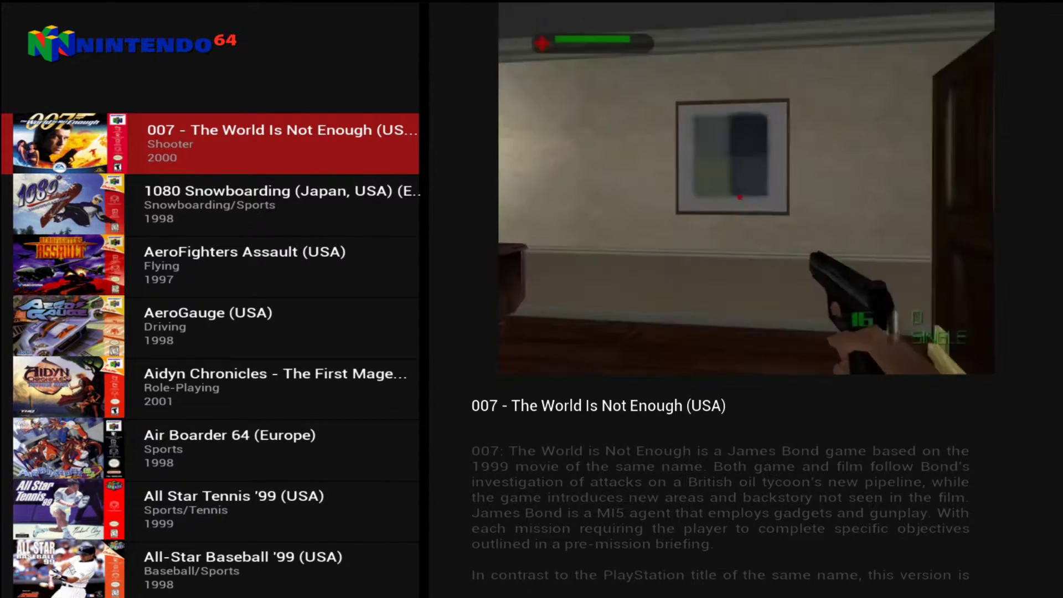
click(281, 205)
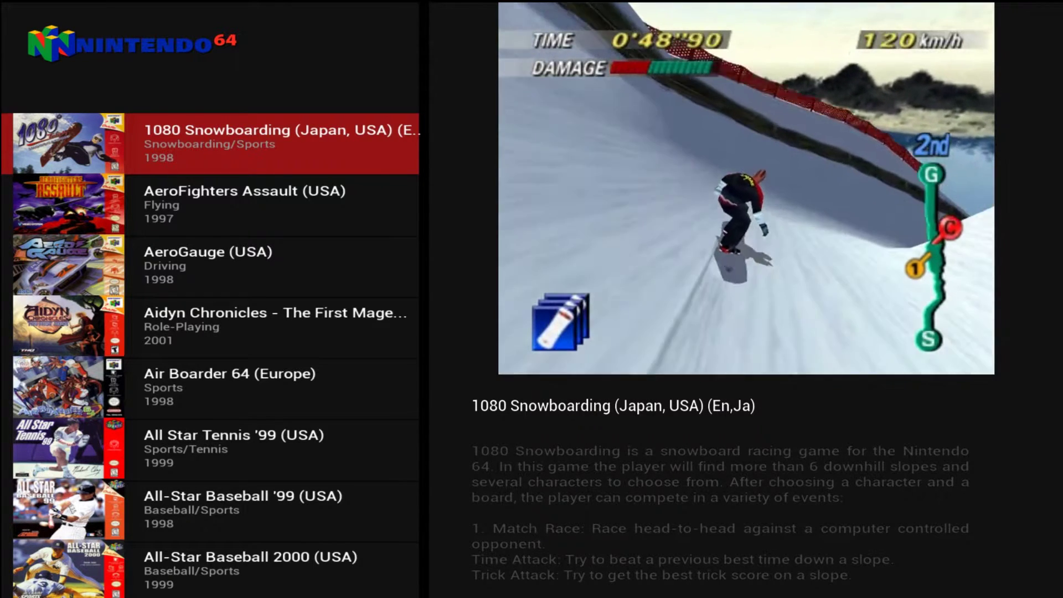
click(281, 205)
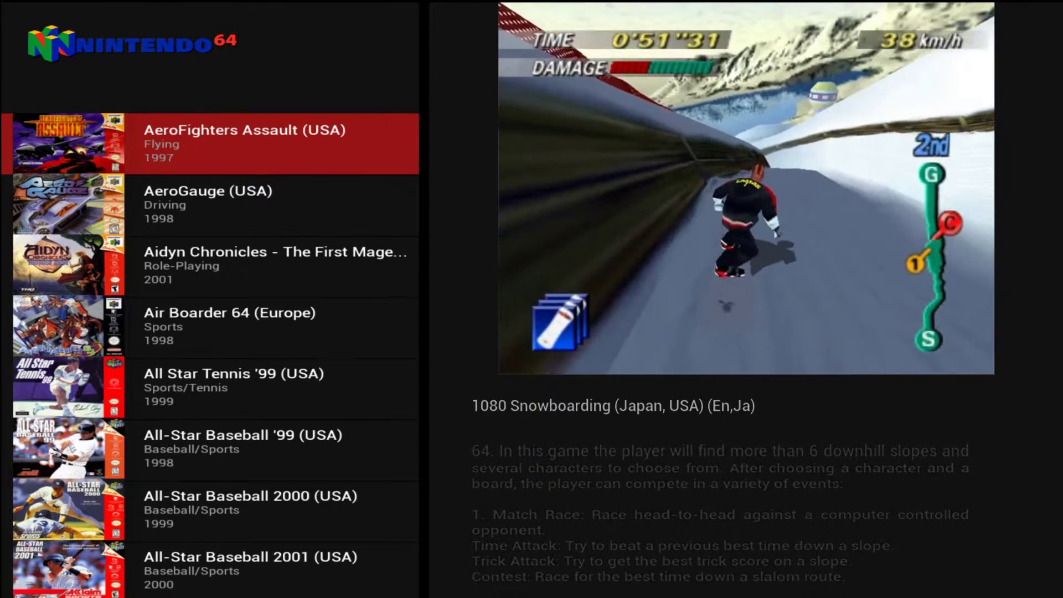
click(281, 266)
click(281, 205)
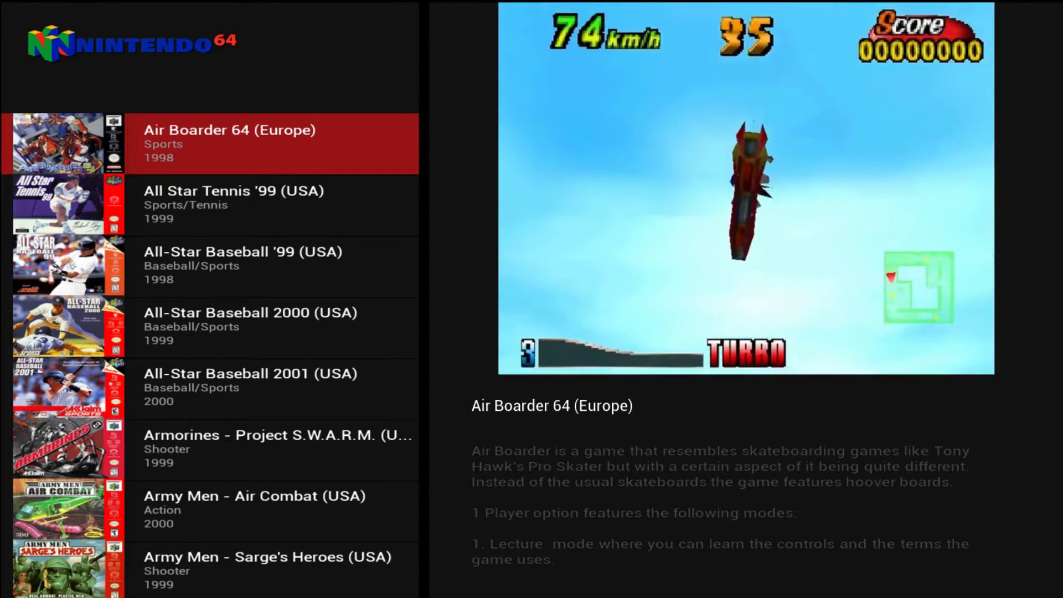
click(281, 205)
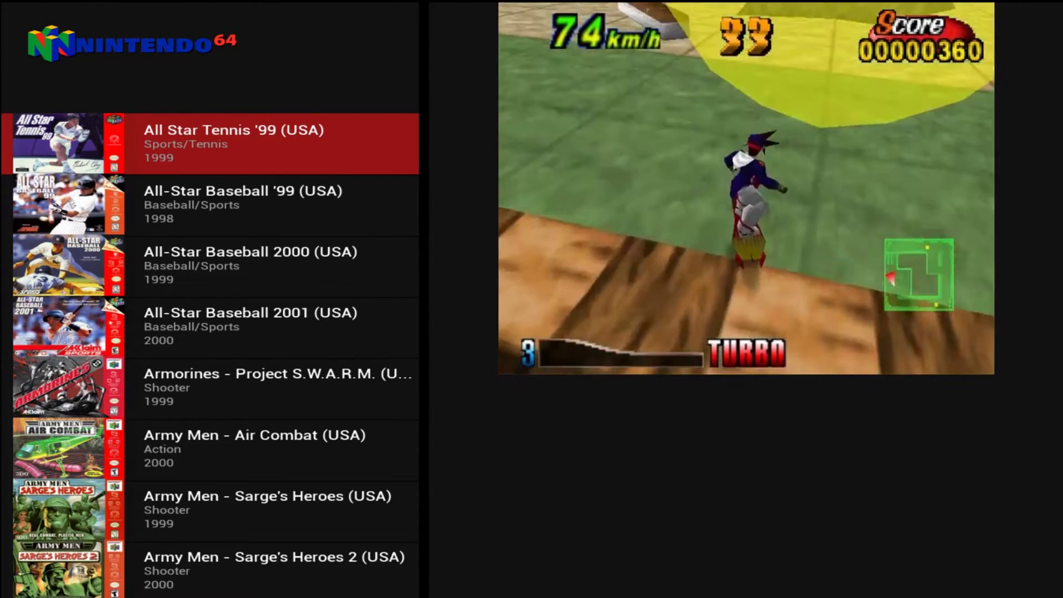
Move down the Nintendo 64 game list to Bomberman 64 (USA)
key(Down)
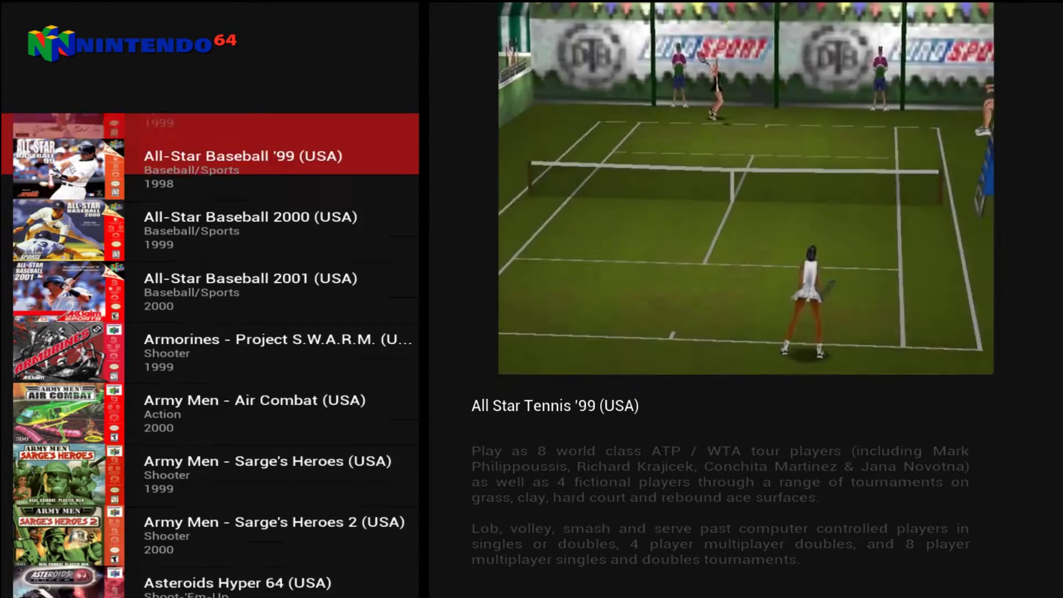
key(Down)
key(Down)
key(Down)
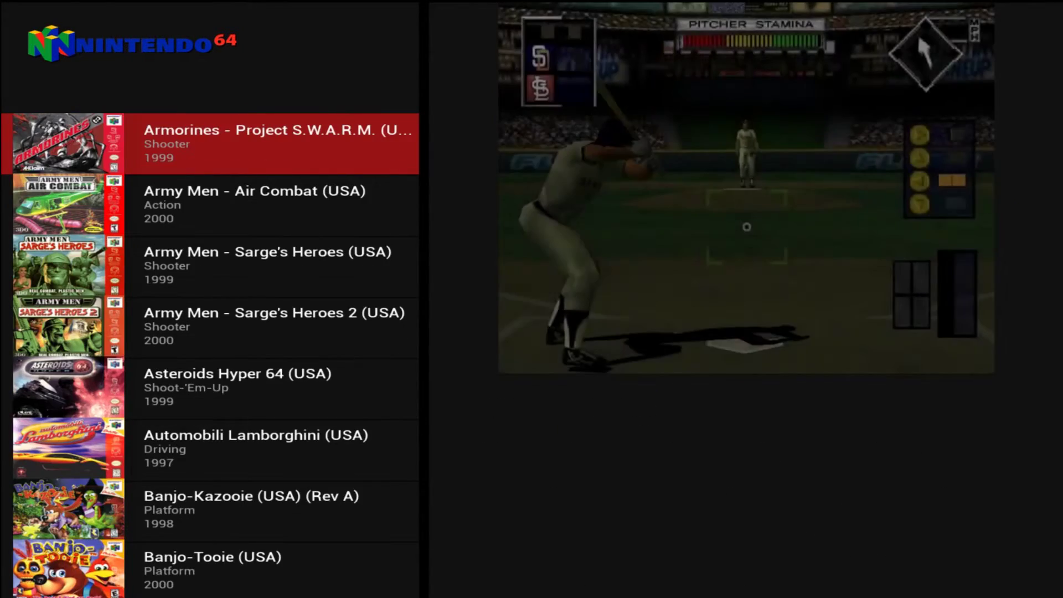
key(Down)
key(Down)
key(Down)
key(Down)
key(Down)
key(Down)
key(Down)
key(Down)
key(Down)
key(Down)
key(Down)
key(Down)
key(Down)
key(Down)
key(Down)
key(Down)
key(Down)
key(Down)
key(Down)
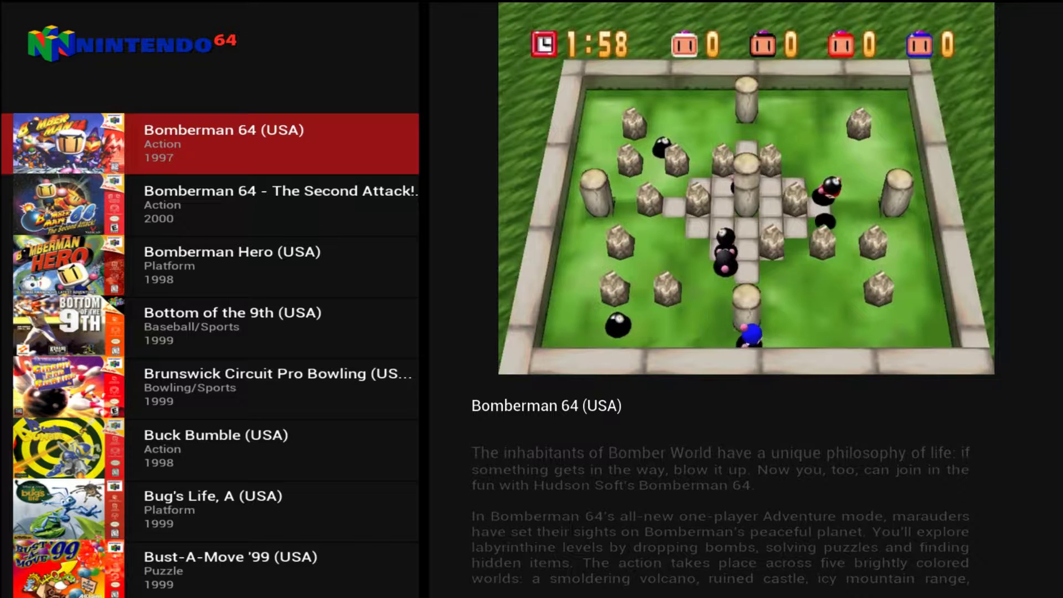
Continue through the Nintendo 64 game list from Bomberman 64 past California Speed, viewing the game details and previews
key(Down)
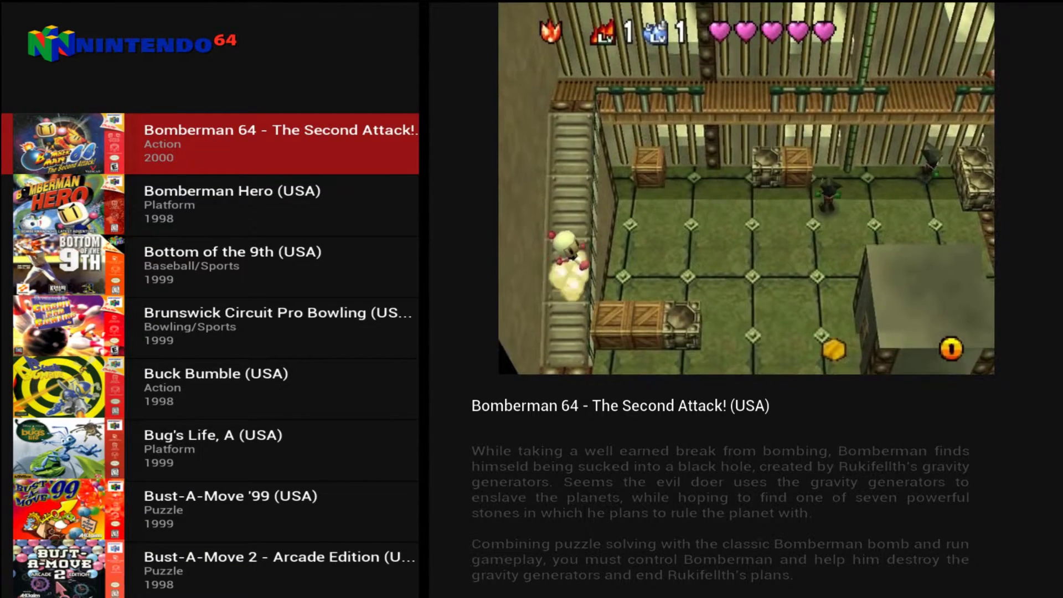
key(Down)
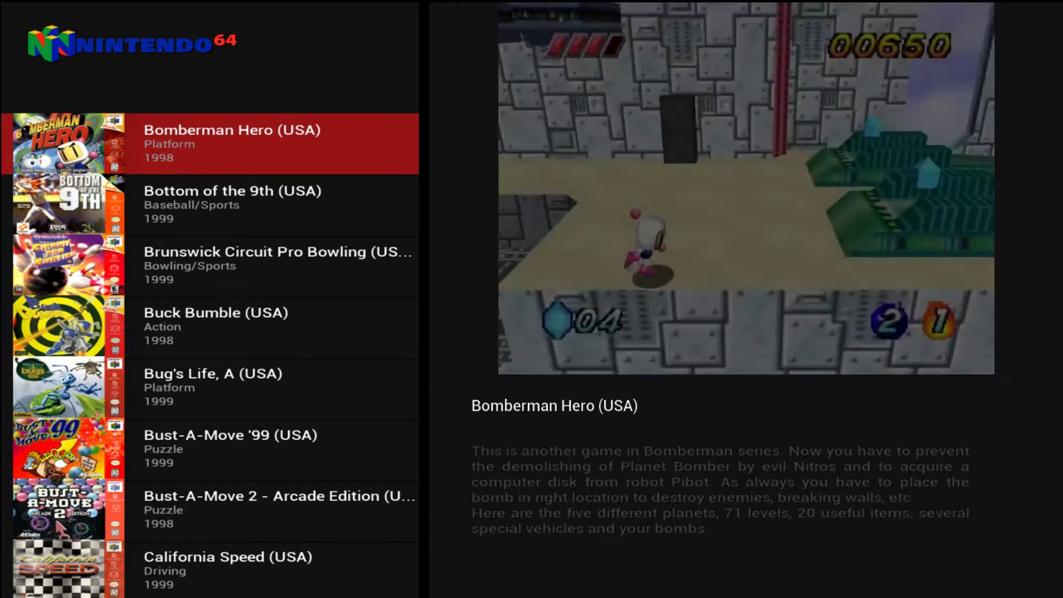
key(Down)
key(Down)
key(Down)
key(Down)
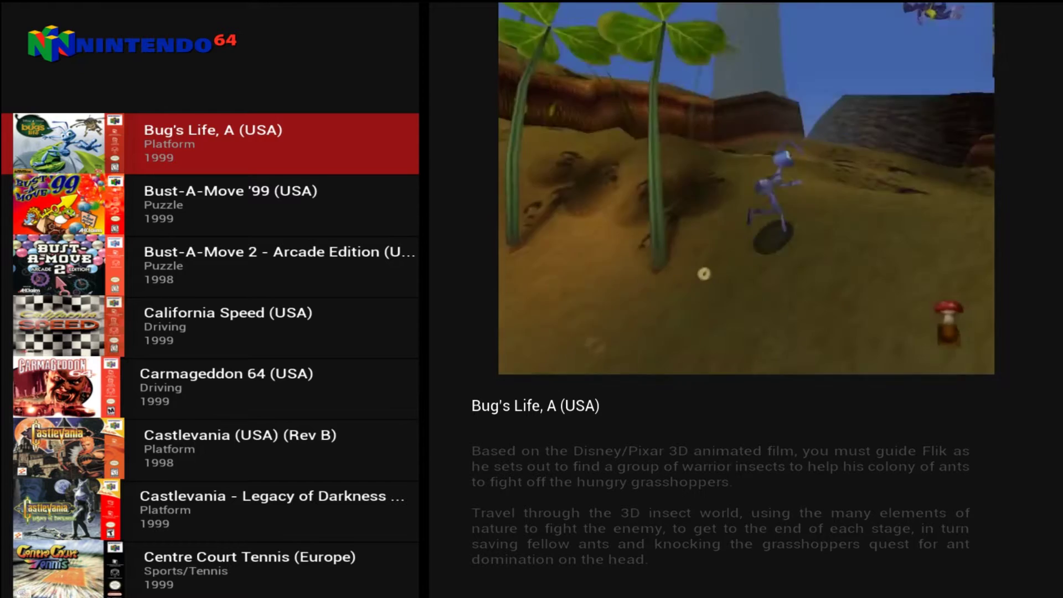
key(Down)
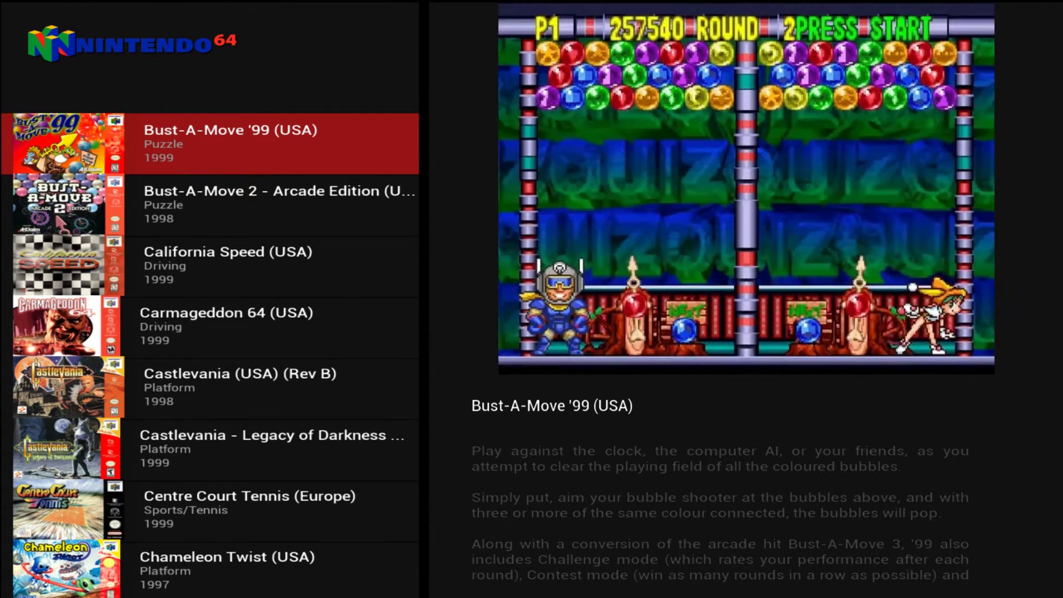
key(Down)
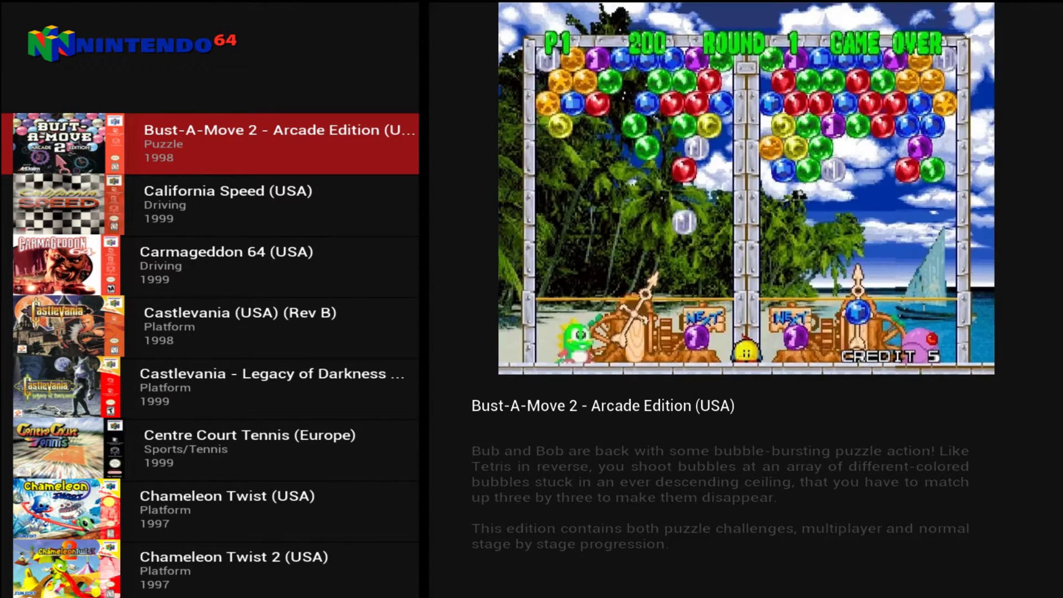
key(Down)
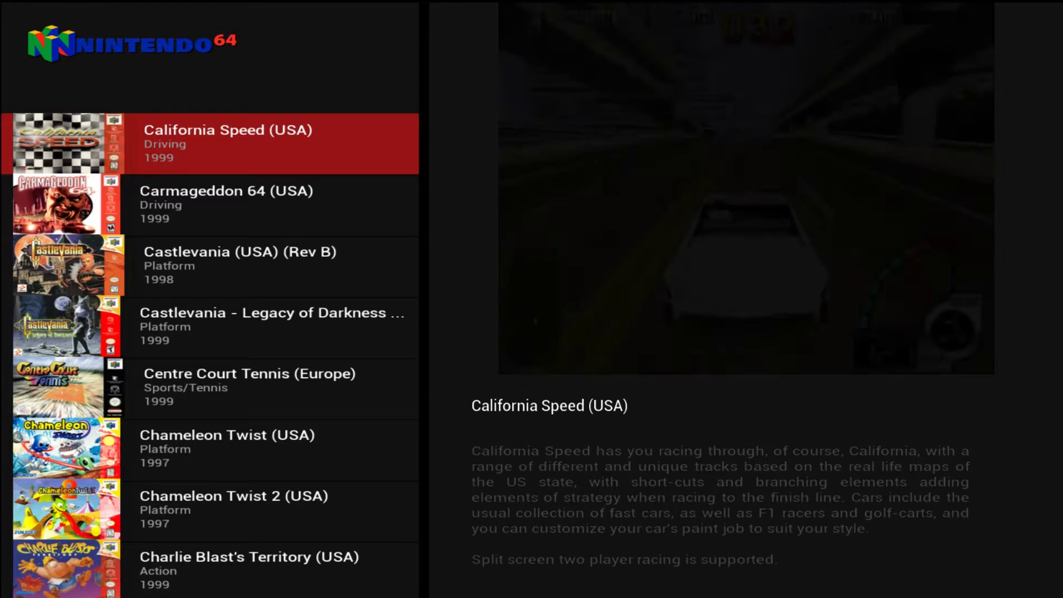
key(Down)
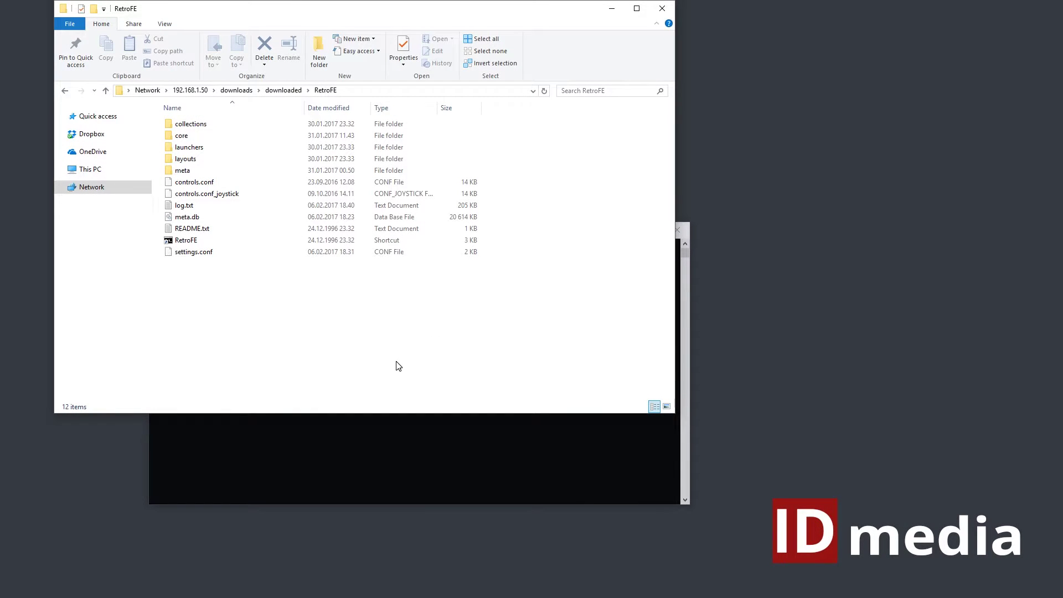
Open the scripts folder of the RetroBox layout inside RetroFE's layouts folder
double_click(210, 160)
double_click(194, 147)
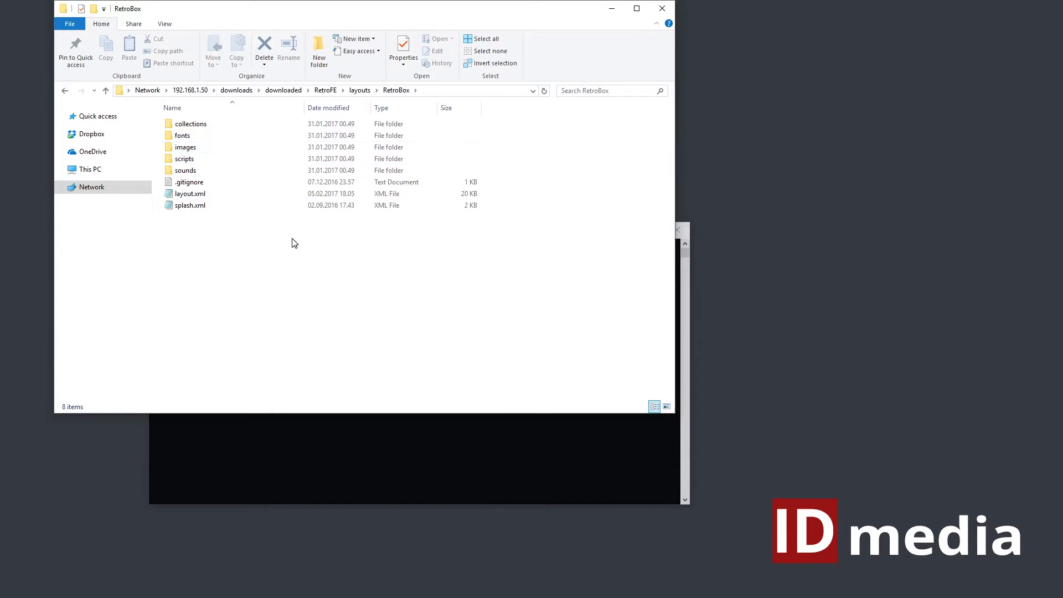
drag(293, 239, 217, 127)
click(302, 273)
click(221, 164)
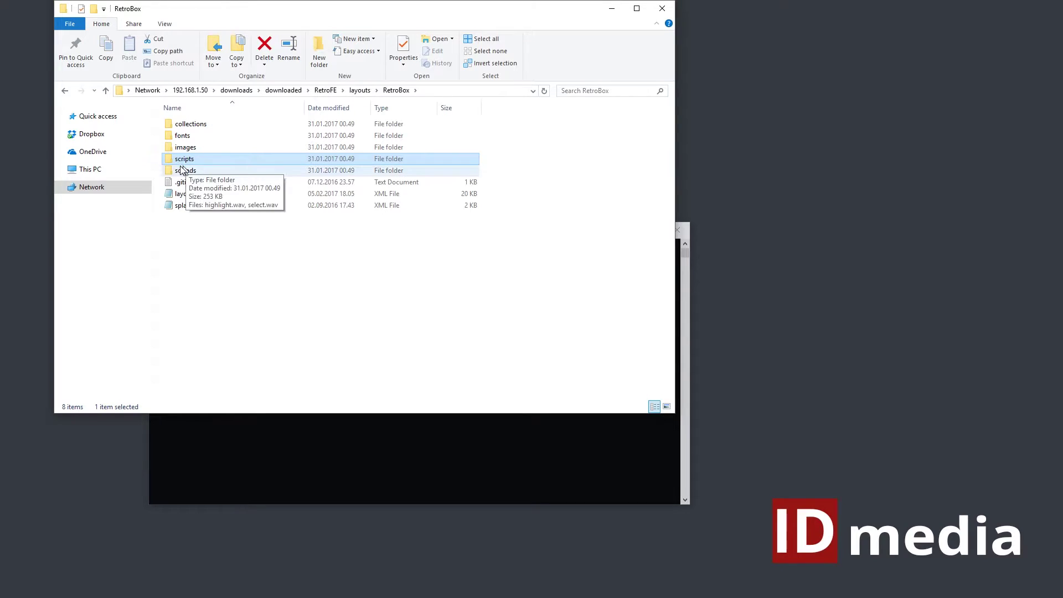
double_click(203, 163)
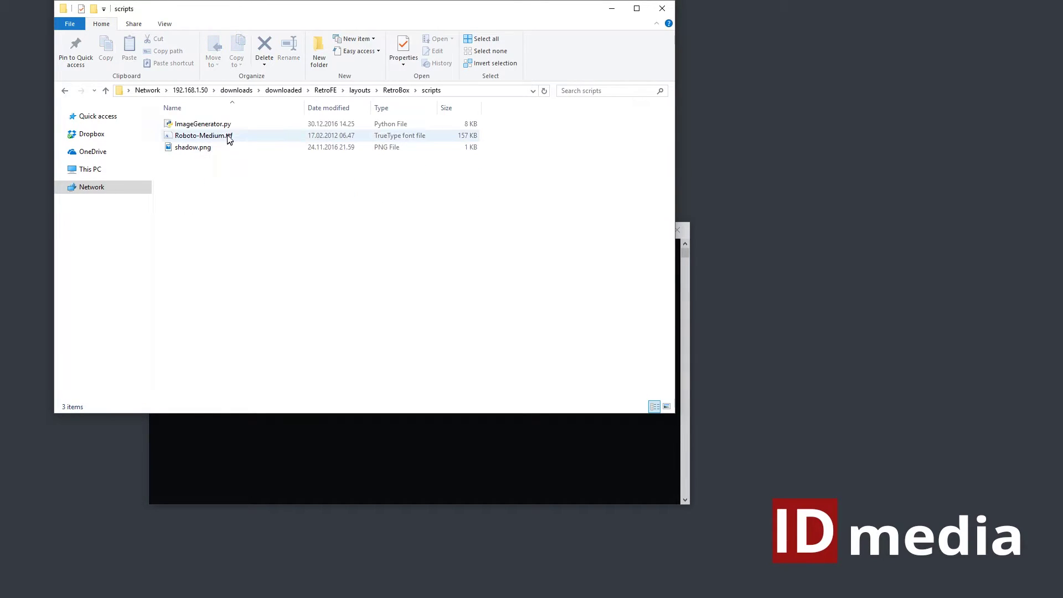
Examine the script folder's files ImageGenerator.py, Roboto-Medium.ttf and shadow.png, leaving none selected
click(230, 138)
key(Up)
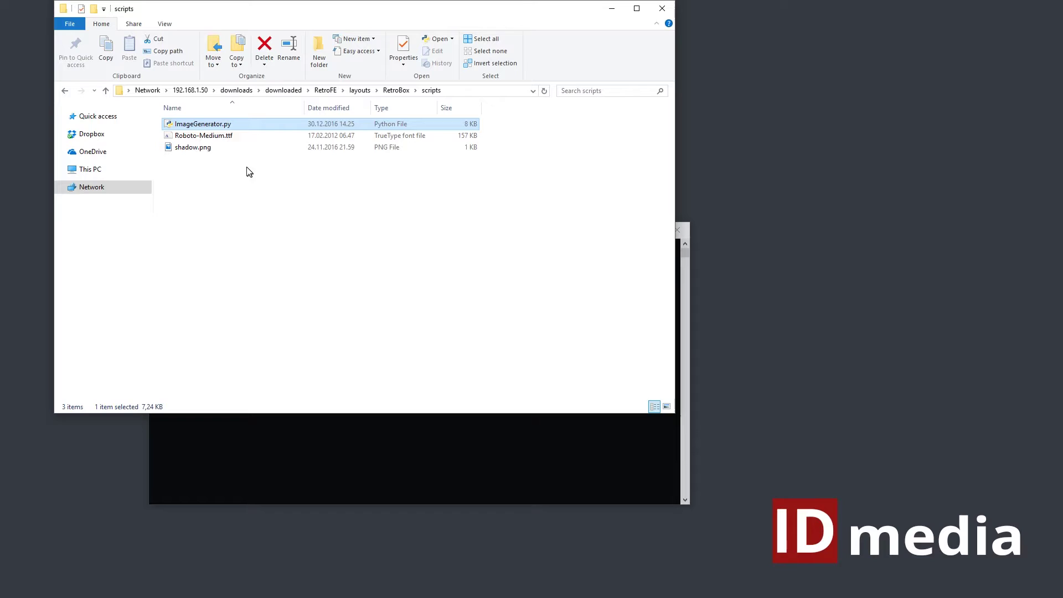
key(Down)
click(207, 149)
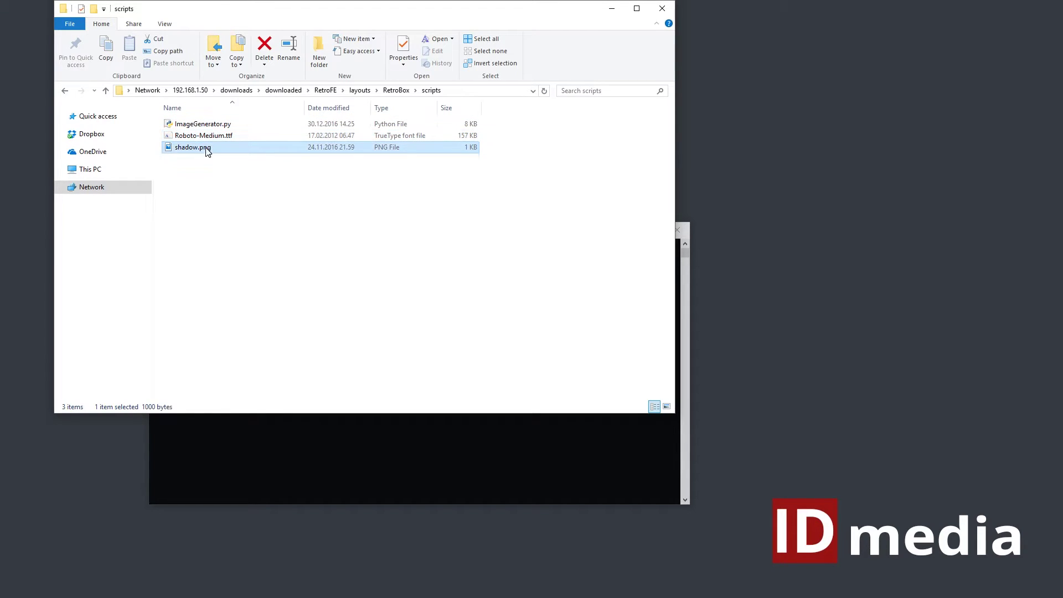
click(242, 212)
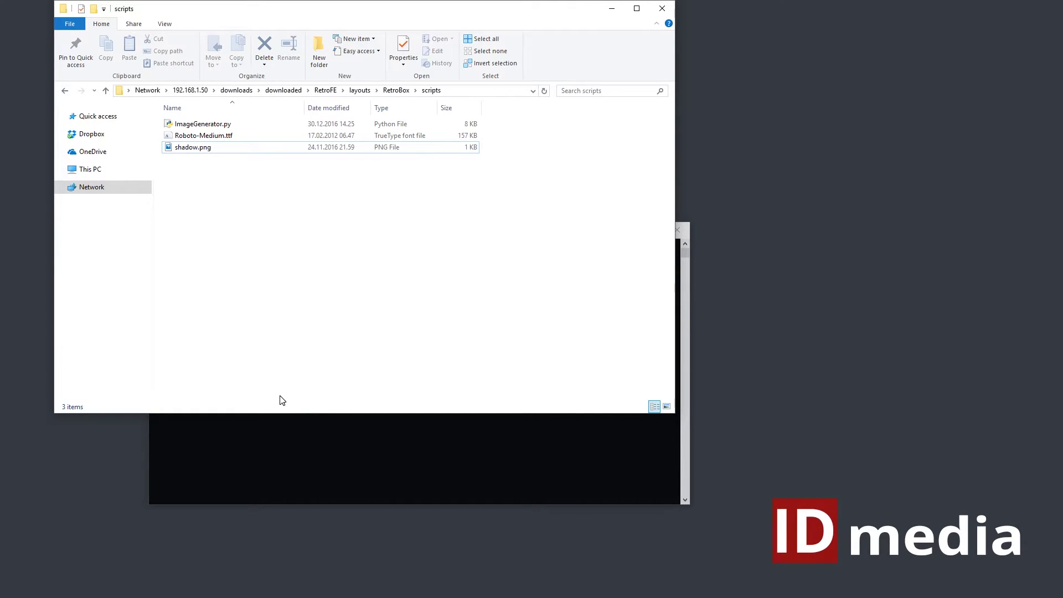
Run python ImageGenerator.py --collection "Nintendo 64" --overwrite in the command prompt at the RetroBox scripts folder
click(300, 428)
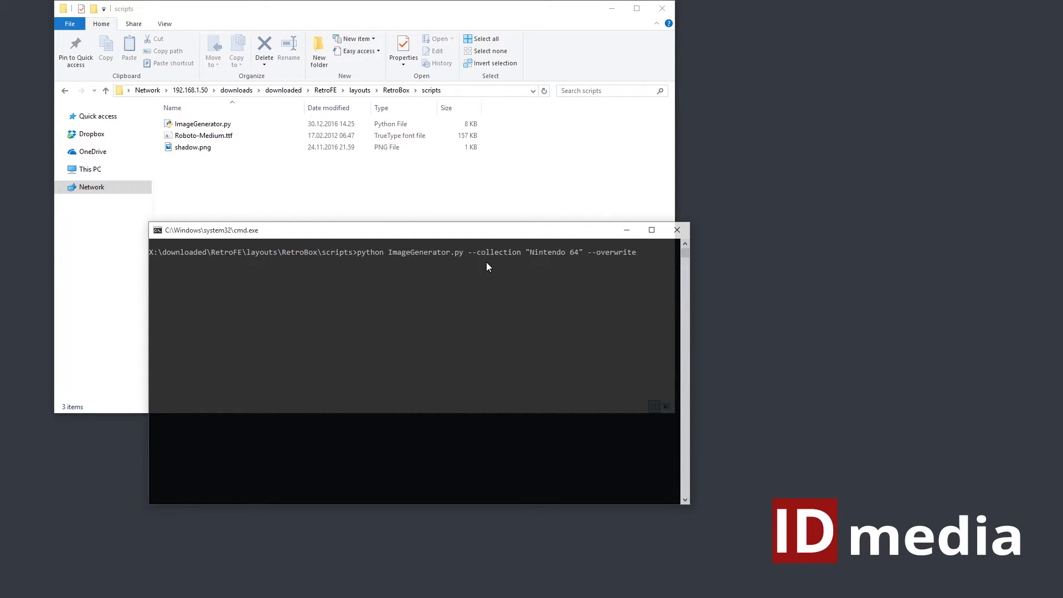
drag(360, 255, 631, 256)
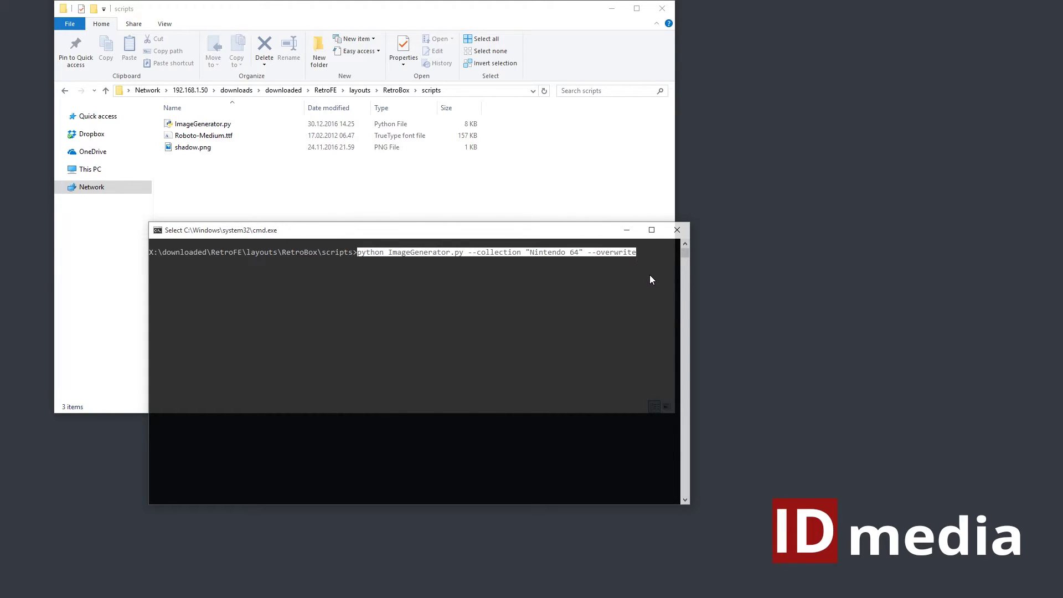
key(ctrl+c)
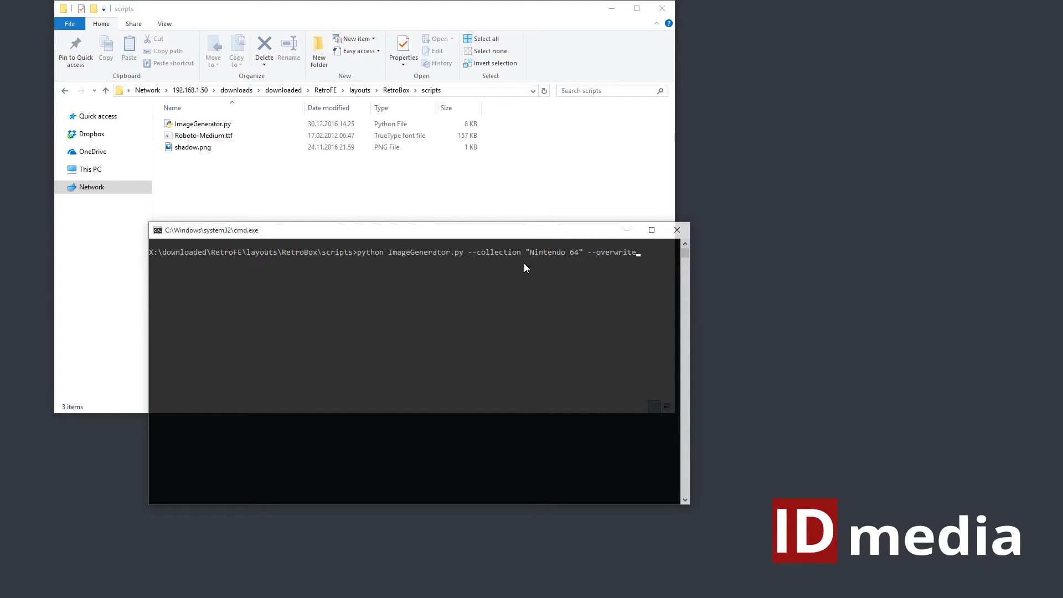
key(Return)
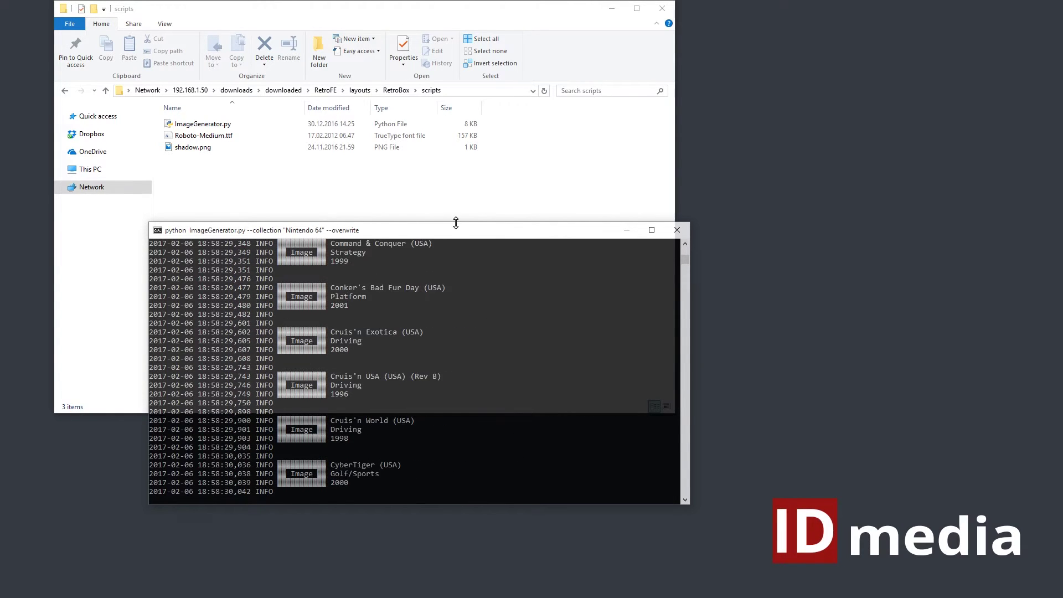
Shift the console window aside and open the Nintendo 64 medium_artwork\artwork_front folder within the RetroBox layout's collections
drag(460, 230, 516, 259)
click(416, 195)
key(alt+Up)
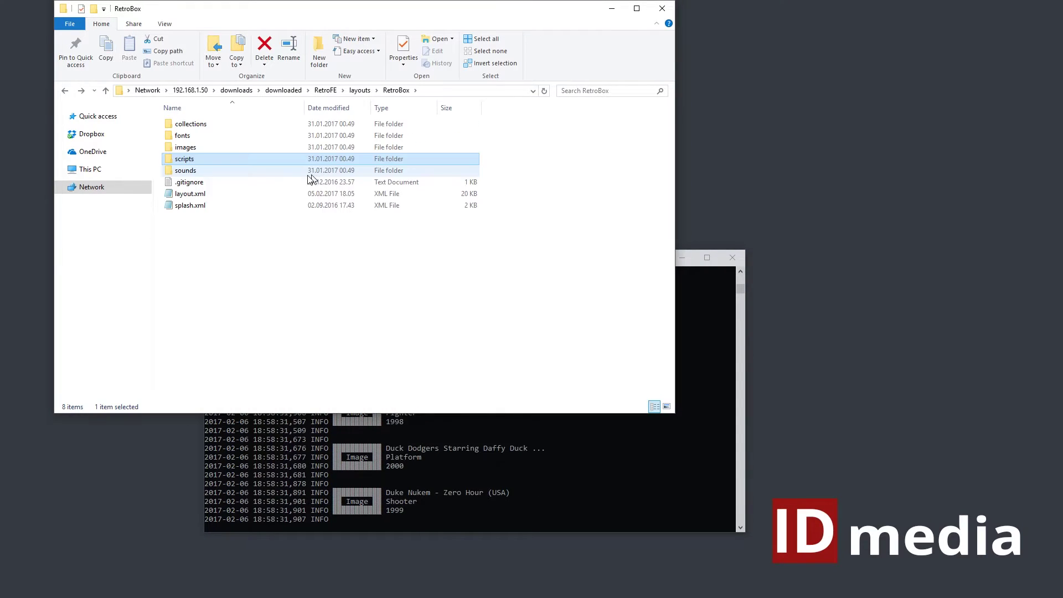
double_click(199, 126)
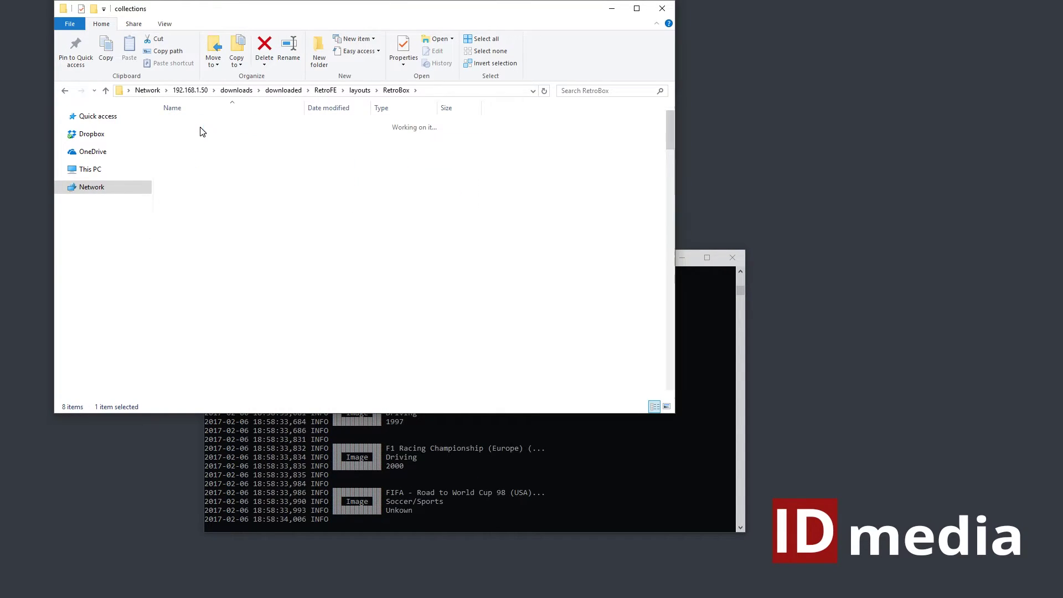
text(nintendo)
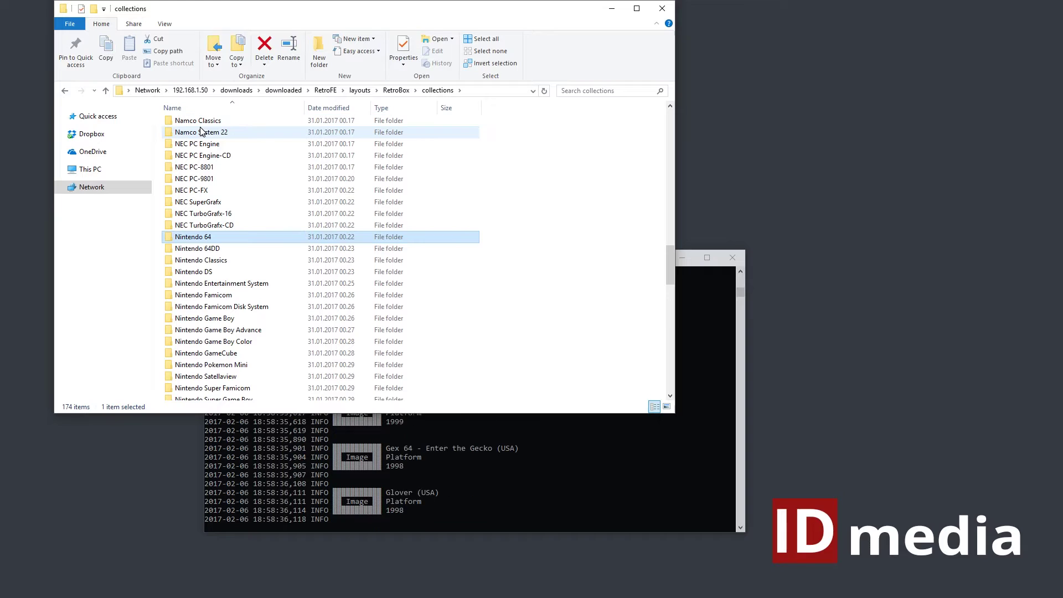
key(Return)
double_click(226, 124)
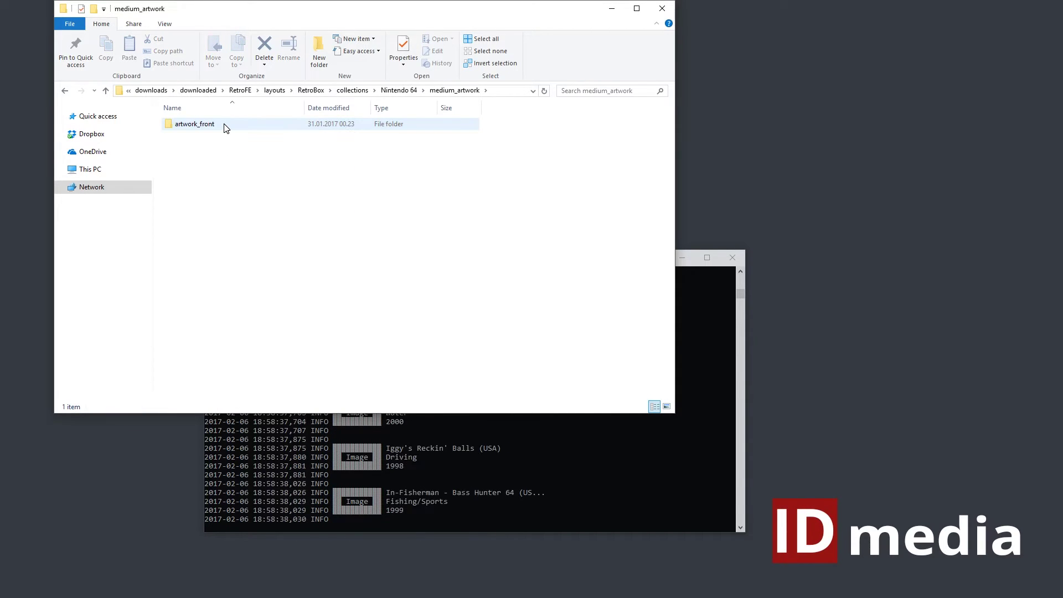
double_click(226, 126)
Open 007 - GoldenEye (USA).png, browse the following generated images up to the All-Star Baseball ones, and close the image viewer
click(198, 127)
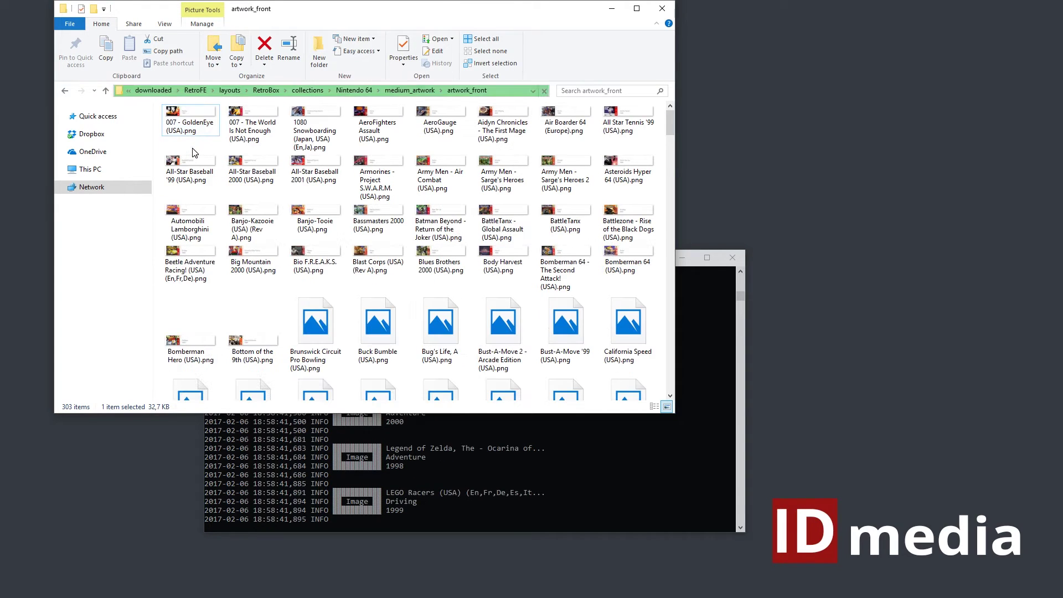
click(200, 136)
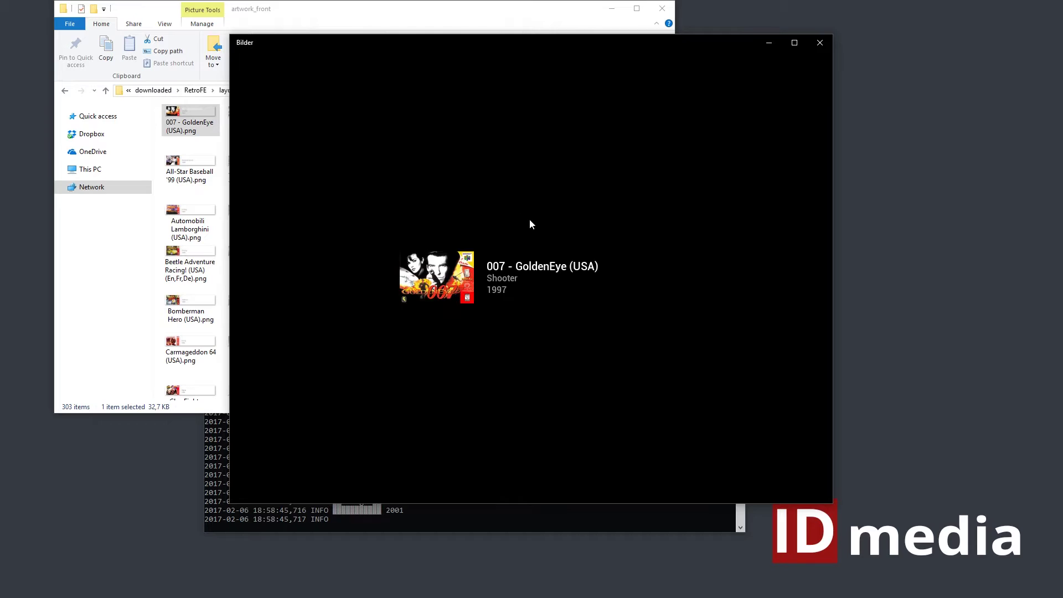
key(Right)
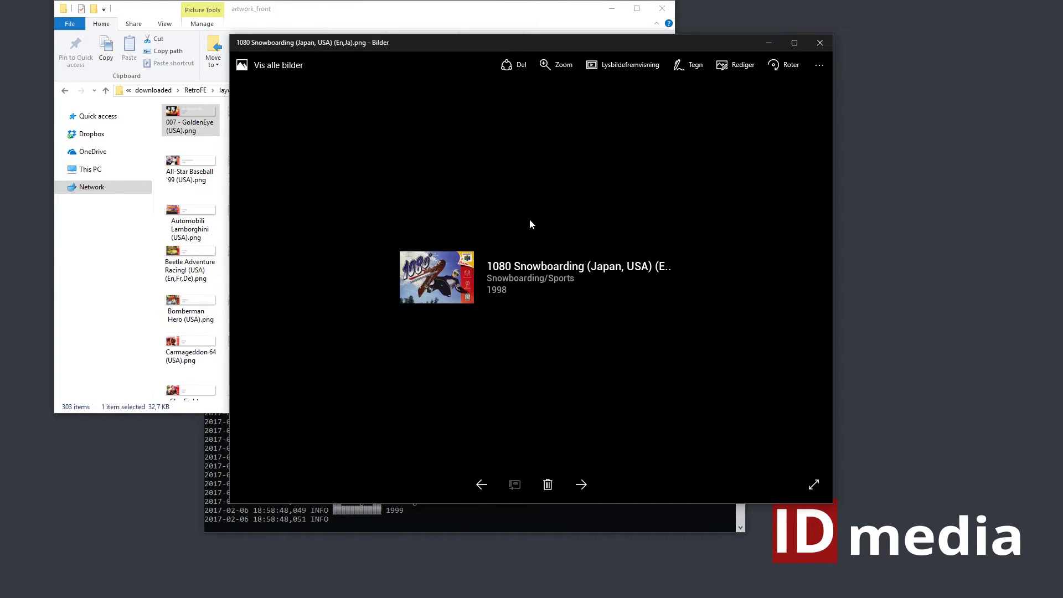
key(Right)
key(Right)
key(Right)
key(Right)
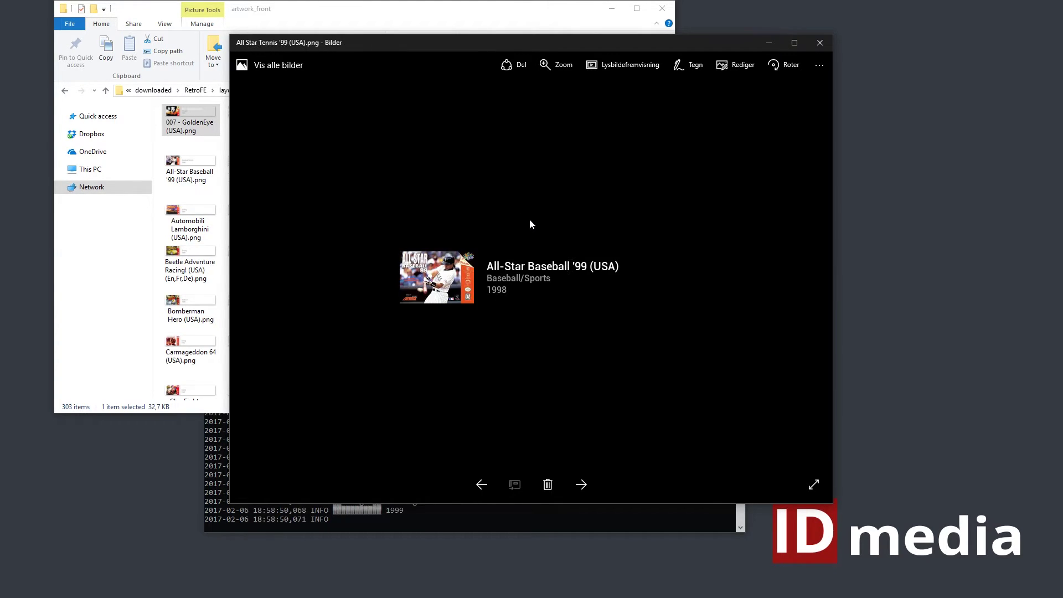
click(828, 44)
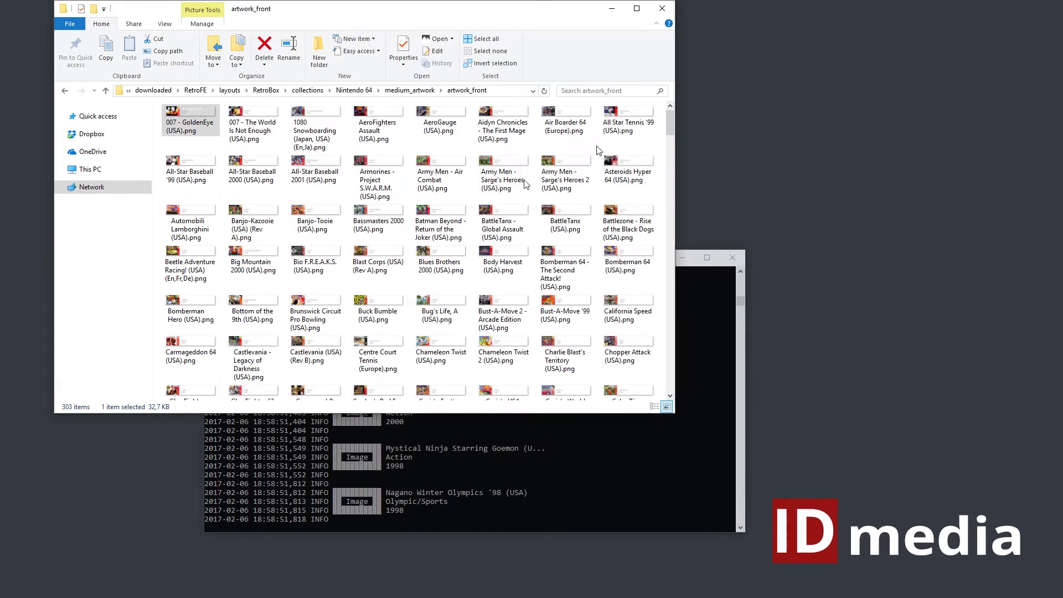
Return from artwork_front to the RetroBox layout folder and clear the selection
key(alt+Up)
key(alt+Up)
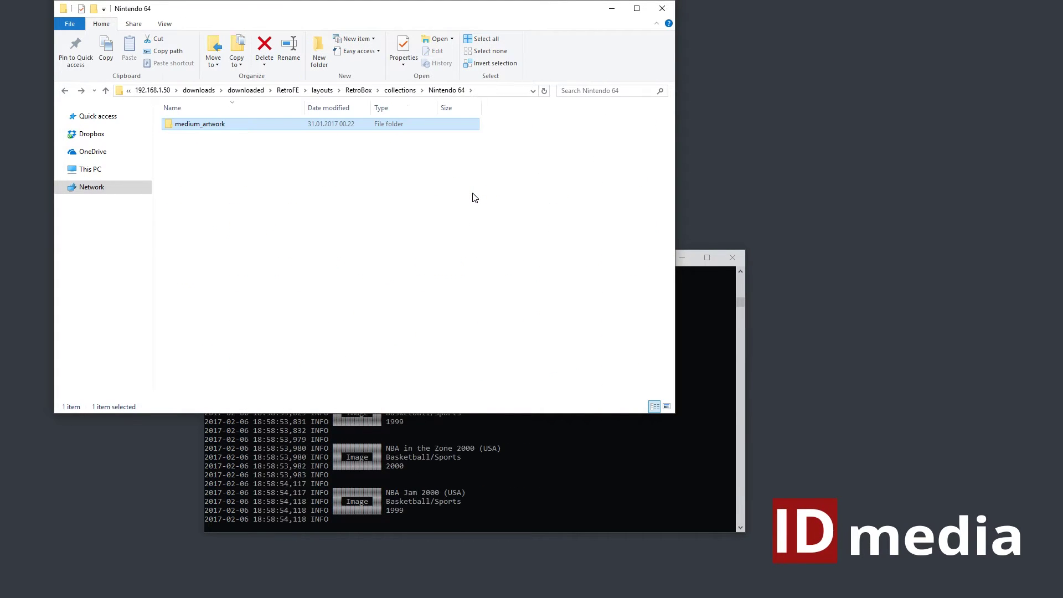
key(alt+Up)
key(alt+Up)
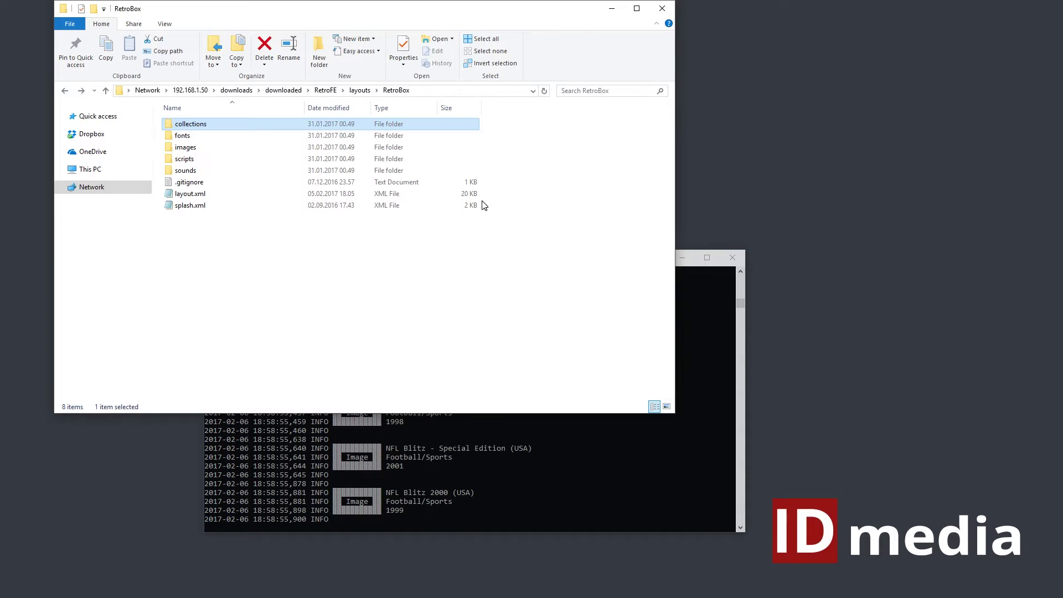
click(475, 269)
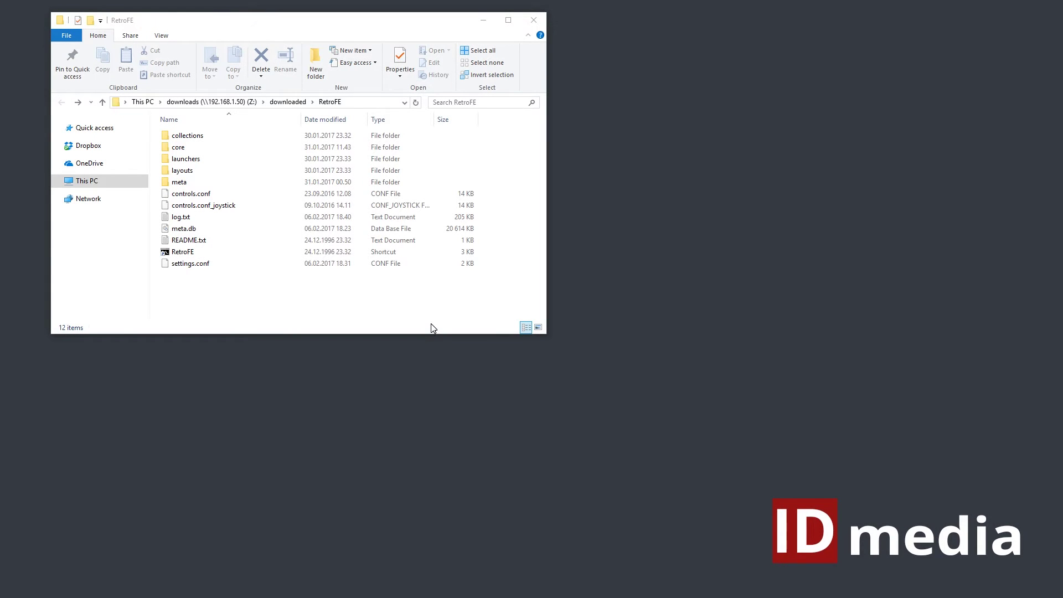
Open the collections folder in the RetroFE root, make the window taller and look through the system folders to the end
click(433, 328)
double_click(188, 136)
drag(513, 336, 515, 467)
drag(540, 155, 535, 433)
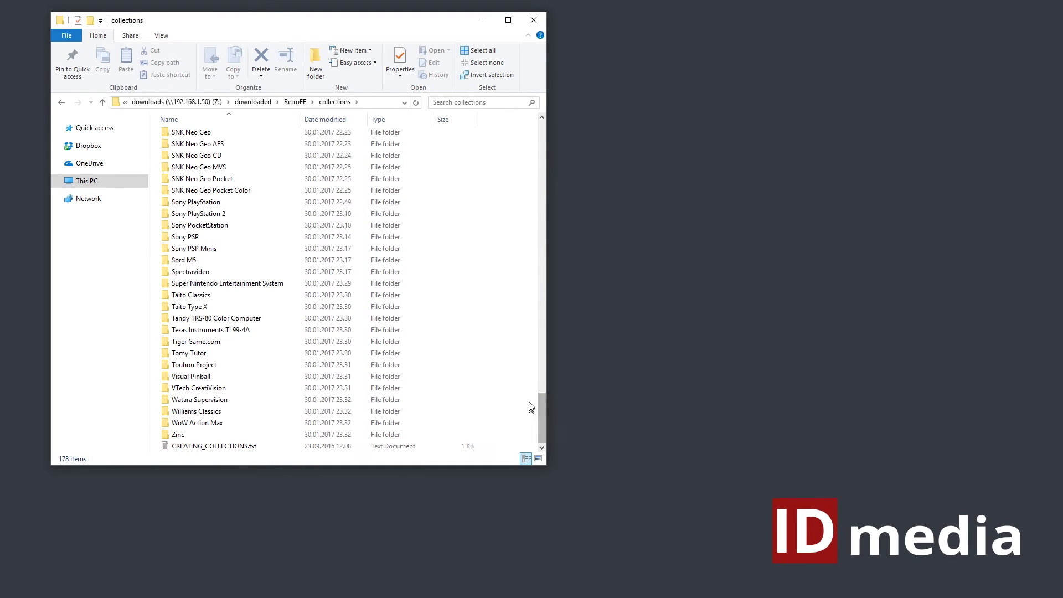
Open the Nintendo 64 collection's medium_artwork\artwork_3d folder and look through its images as larger thumbnails
text(nintendo)
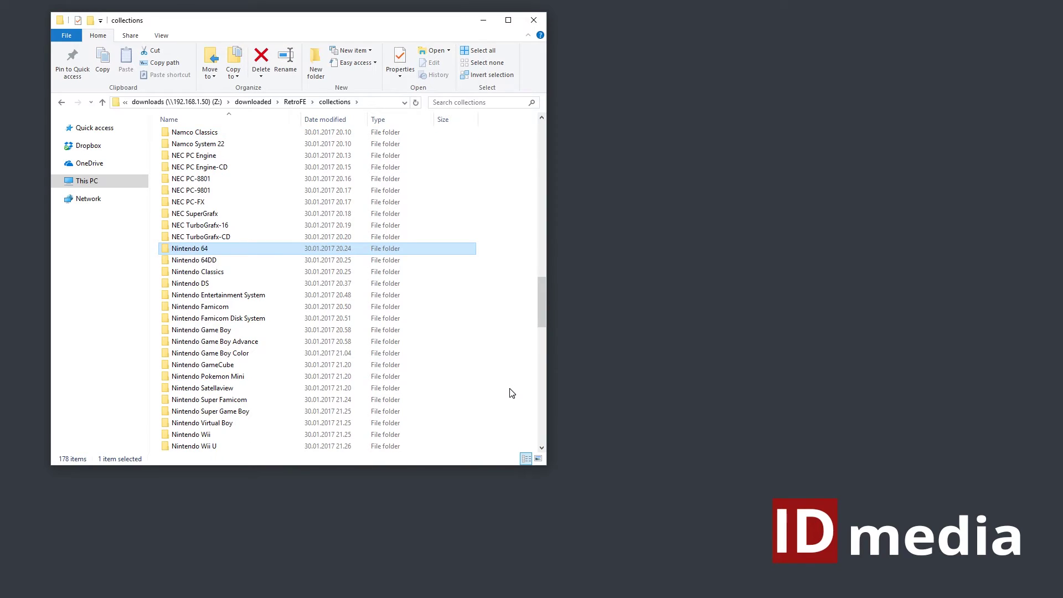
key(Return)
text(medium)
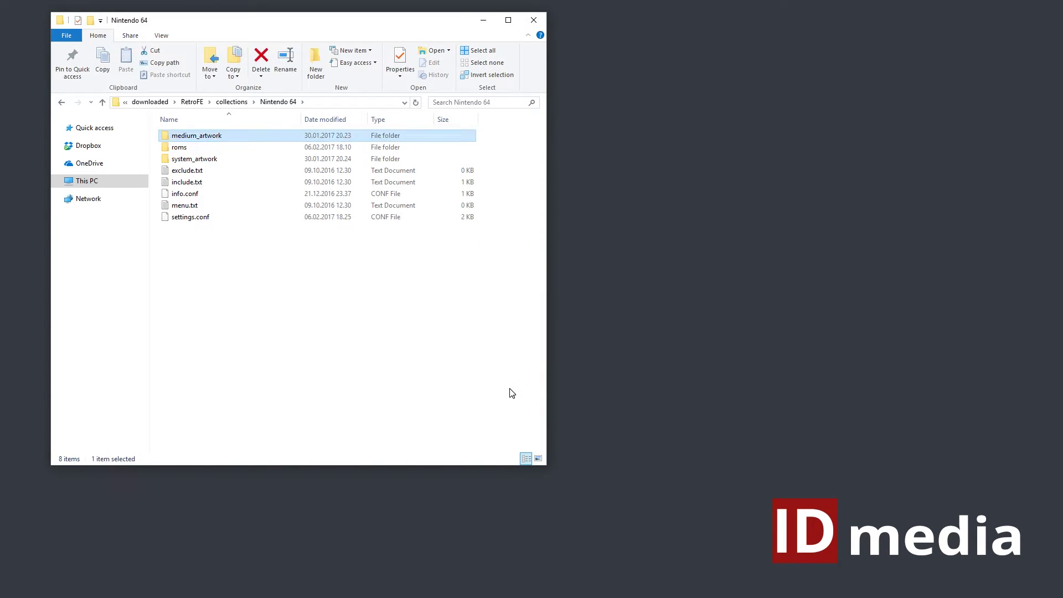
key(Return)
double_click(230, 135)
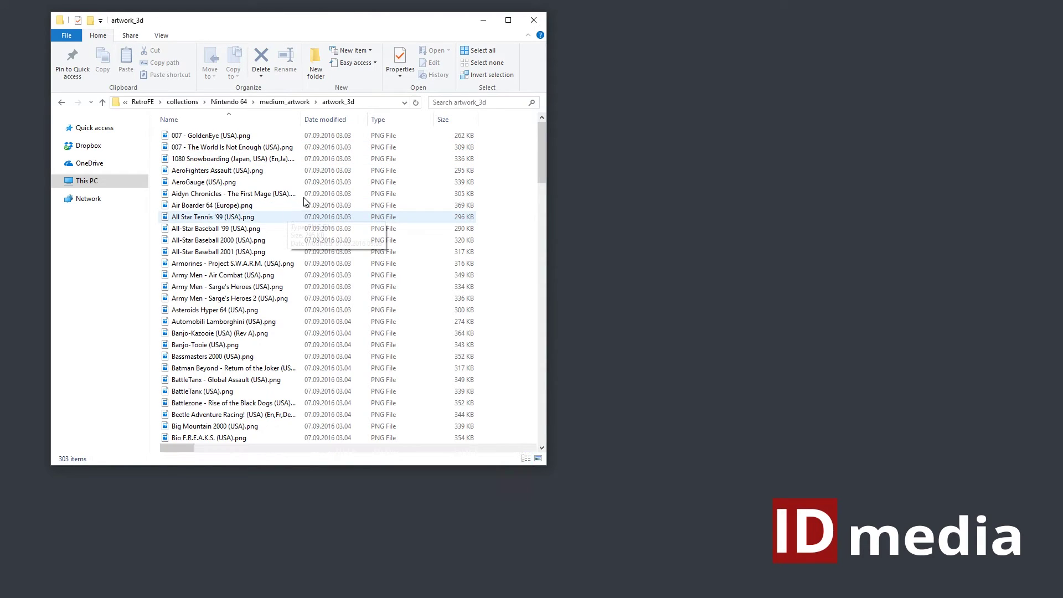
ctrl+scroll(294, 210, up, 3)
ctrl+scroll(308, 207, up, 2)
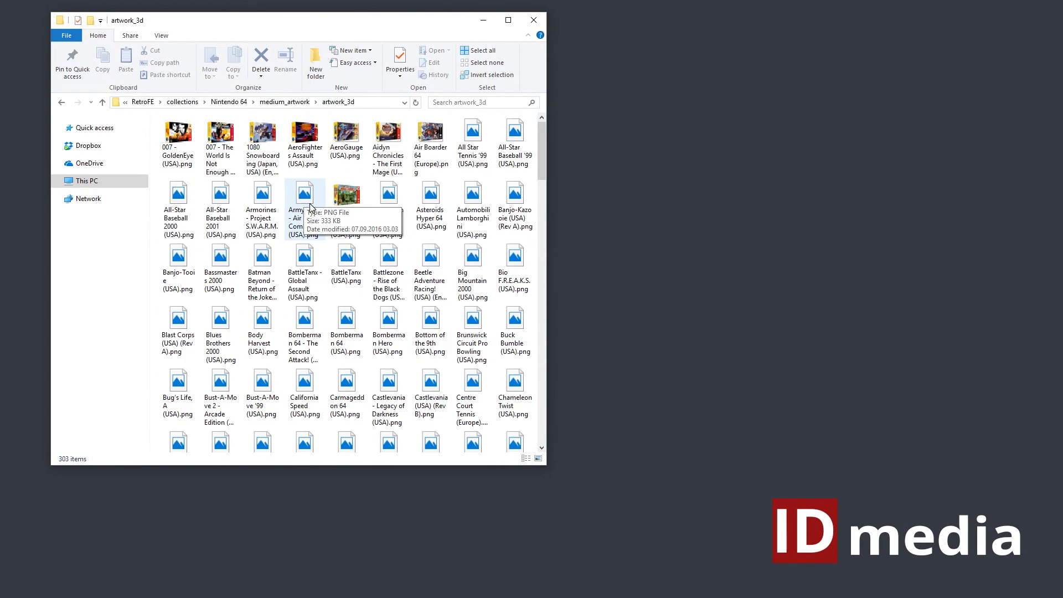
scroll(321, 270, down, 8)
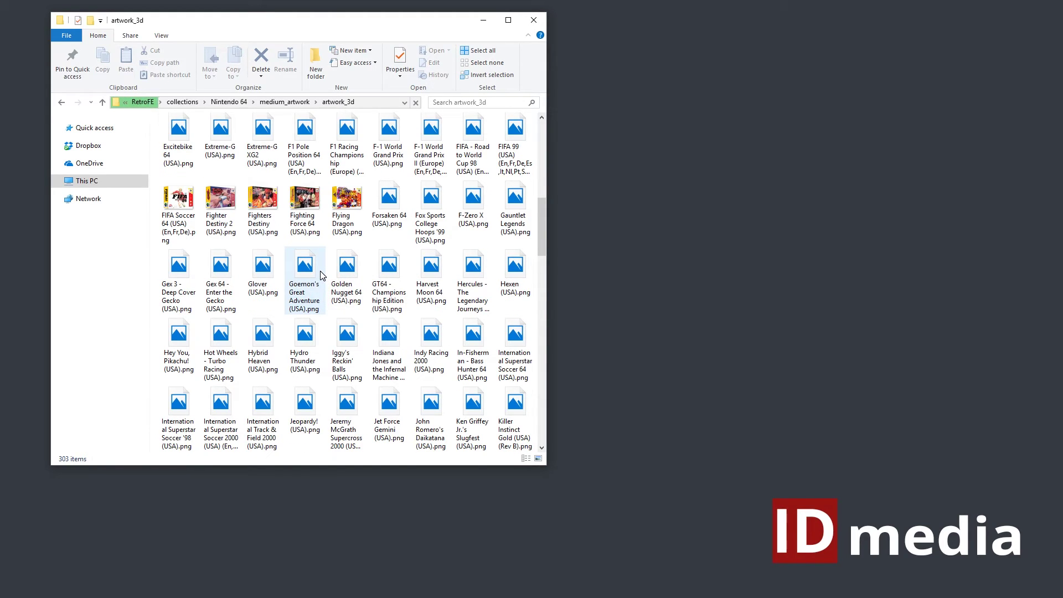
Check the artwork_back folder and view the artwork_front folder as large thumbnails, ending back in medium_artwork
key(alt+Left)
click(204, 149)
double_click(204, 154)
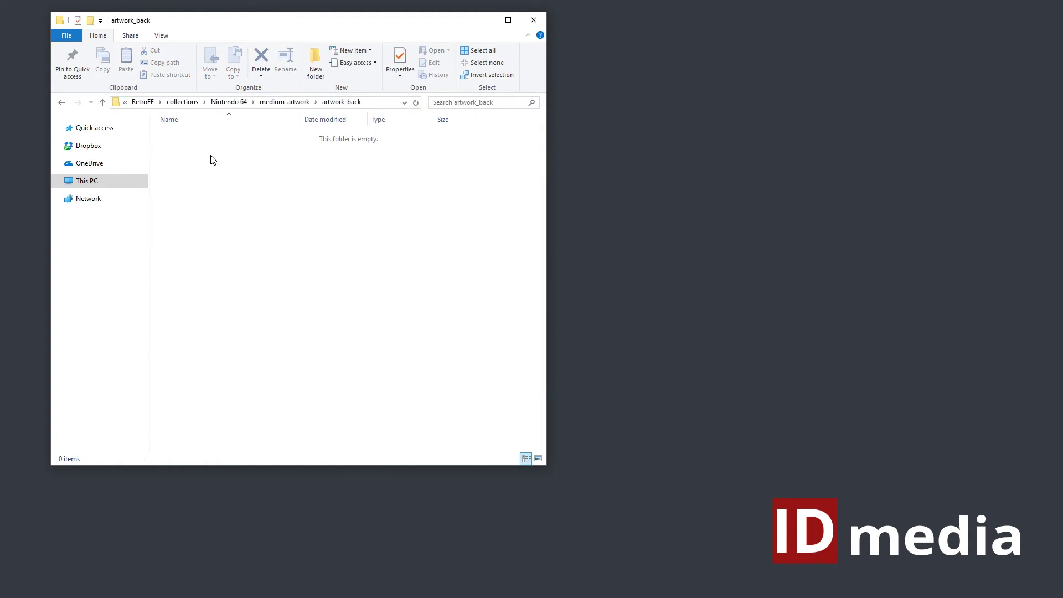
key(alt+Left)
double_click(211, 160)
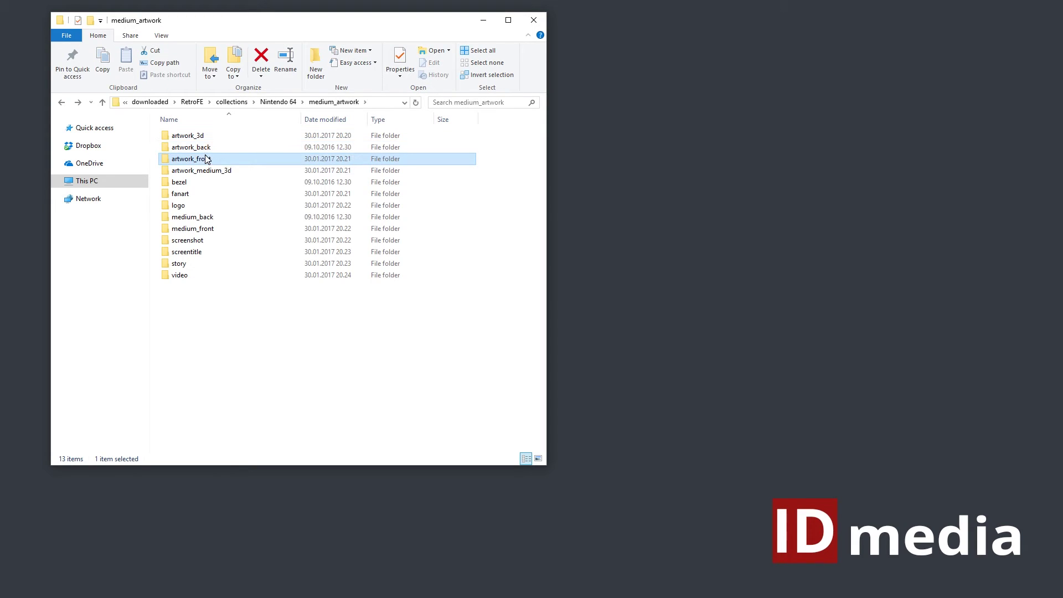
click(539, 459)
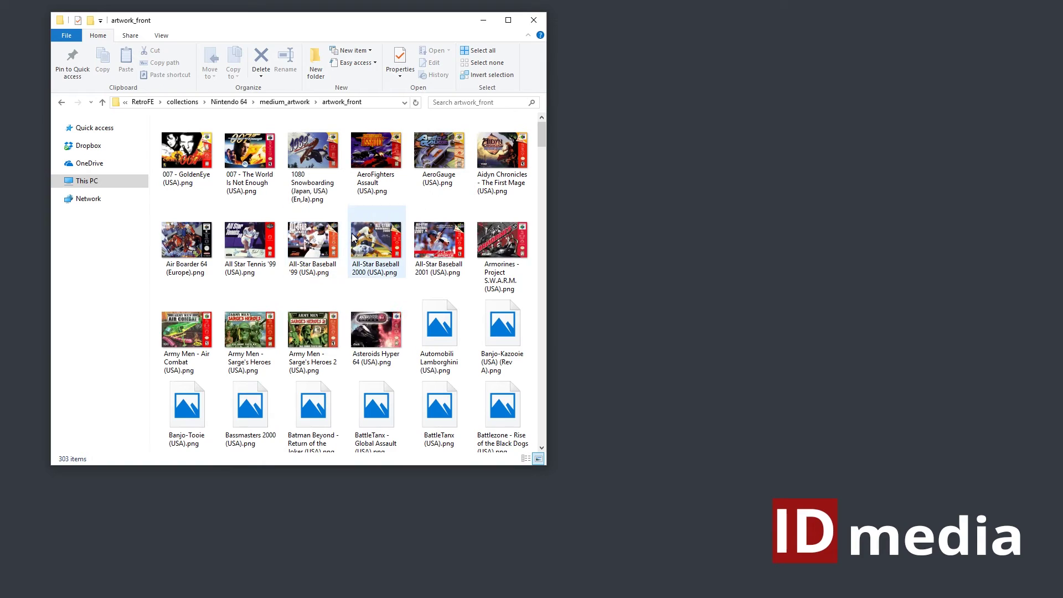
key(alt+Left)
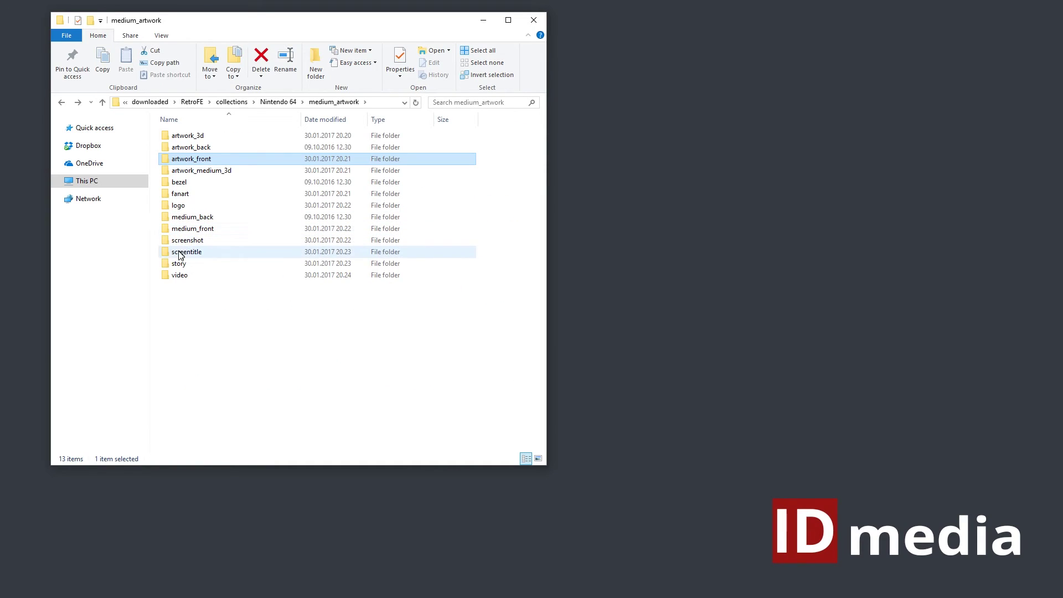
View the video folder's clips as large thumbnails, and open the story folder to see its text files
double_click(179, 275)
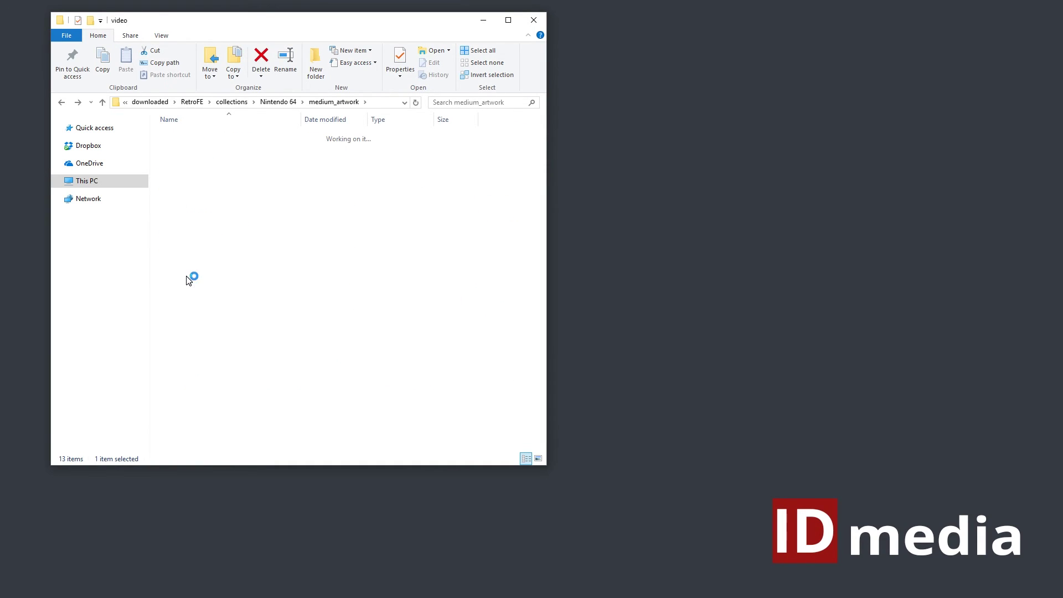
click(539, 459)
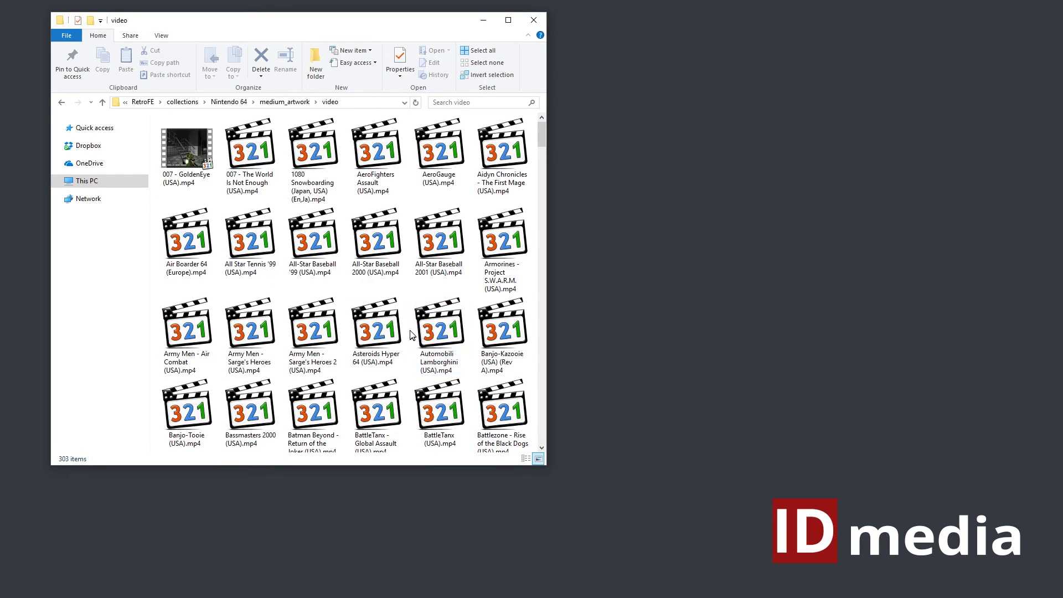
key(alt+Left)
double_click(202, 264)
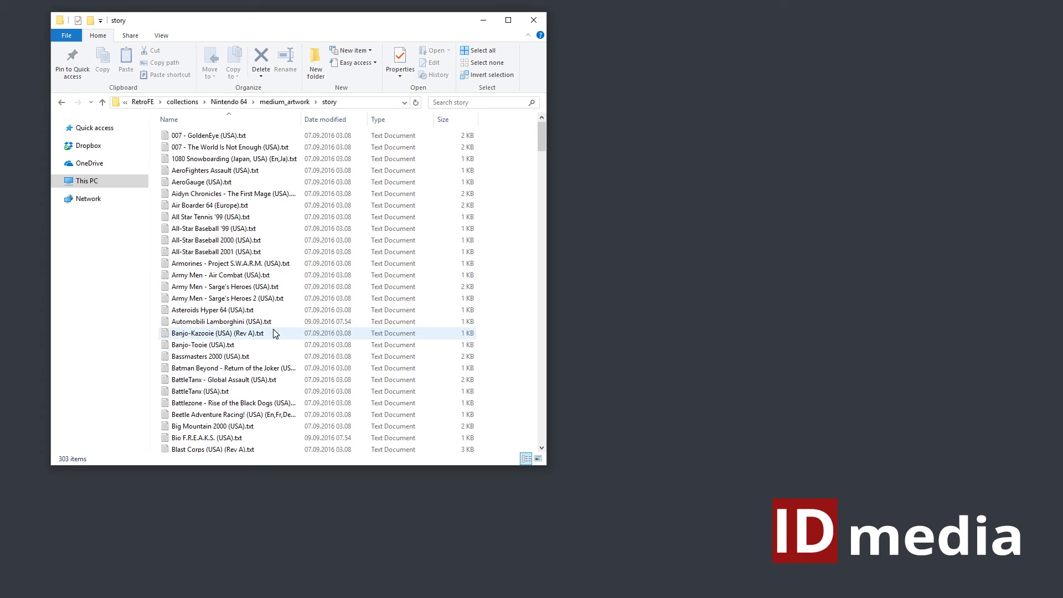
Return from the story folder to the RetroFE root folder and clear the selection
key(alt+Left)
key(alt+Left)
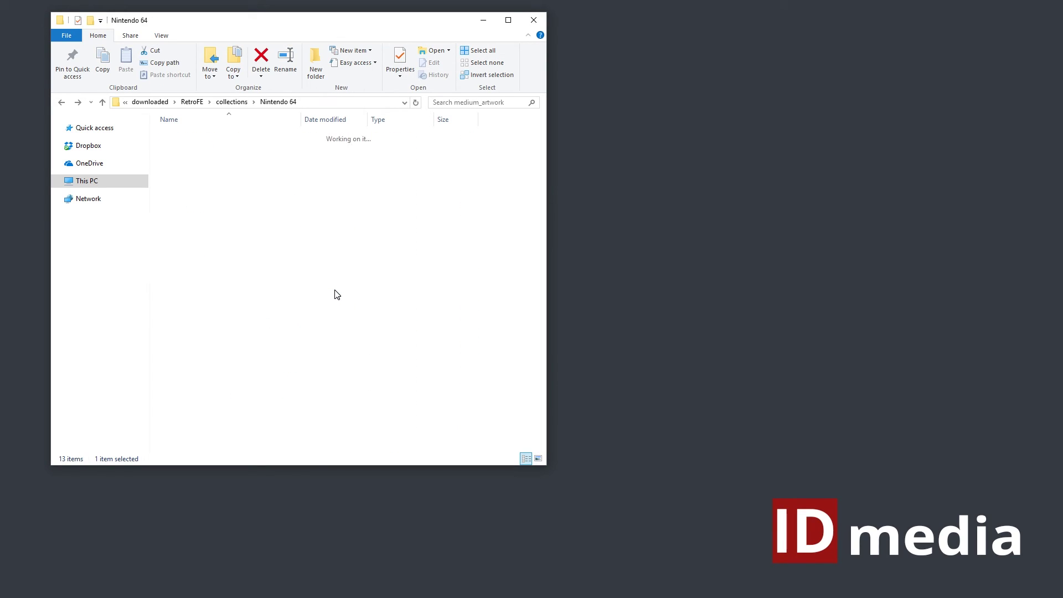
key(alt+Left)
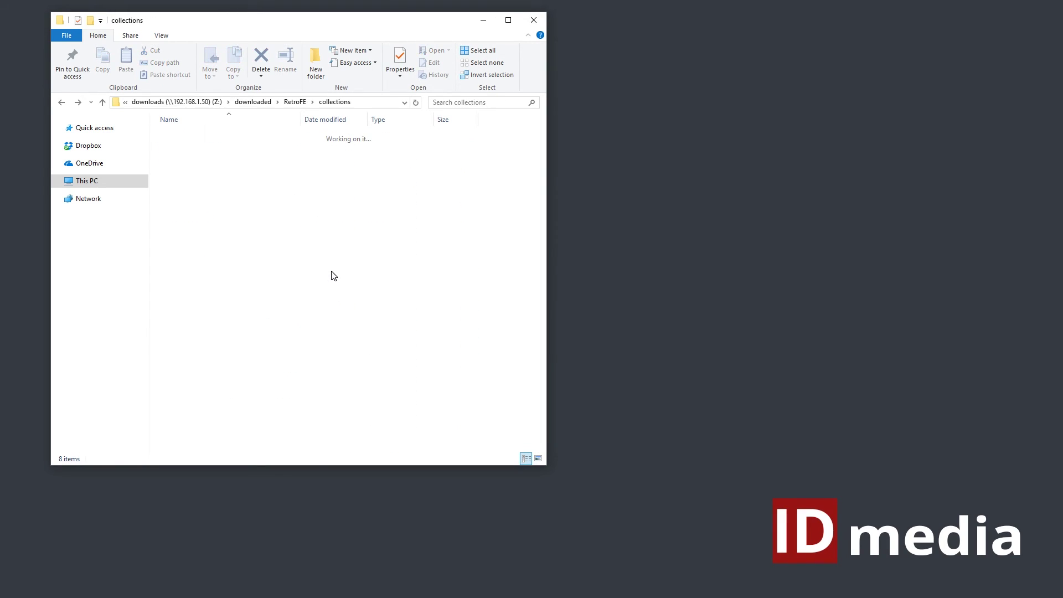
key(alt+Left)
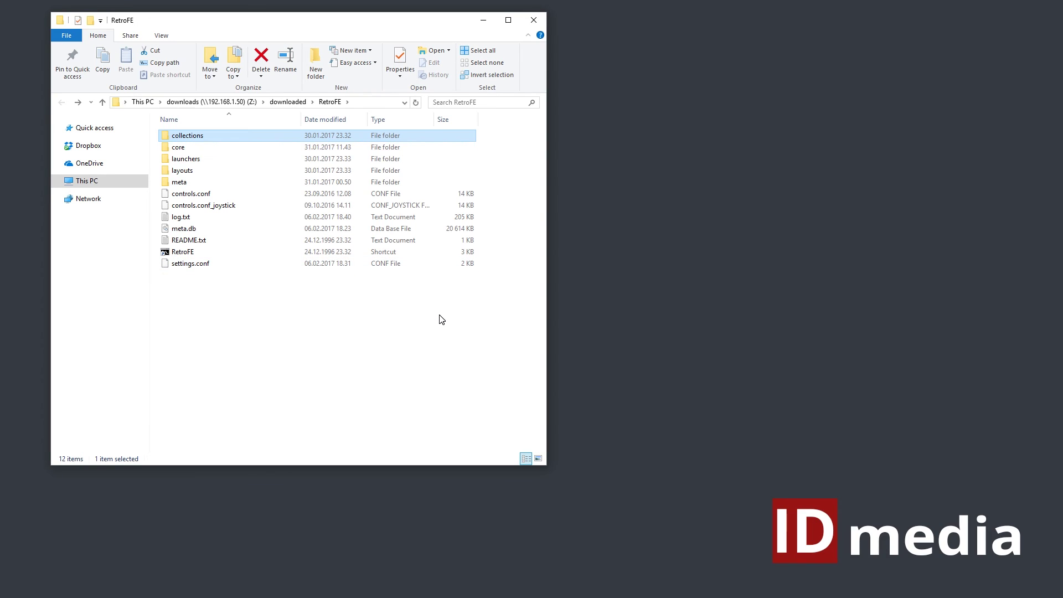
click(441, 319)
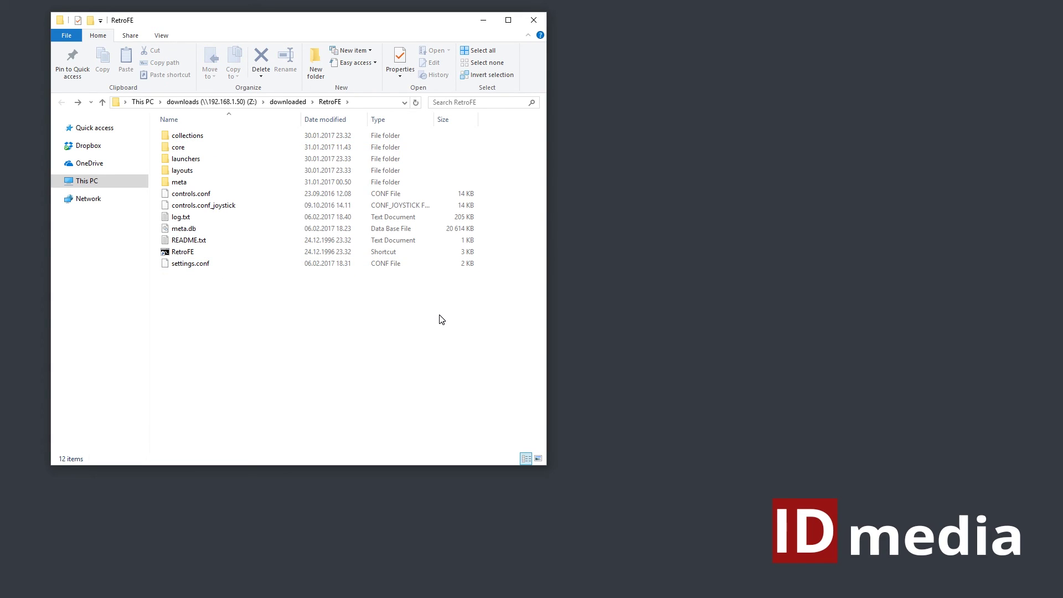